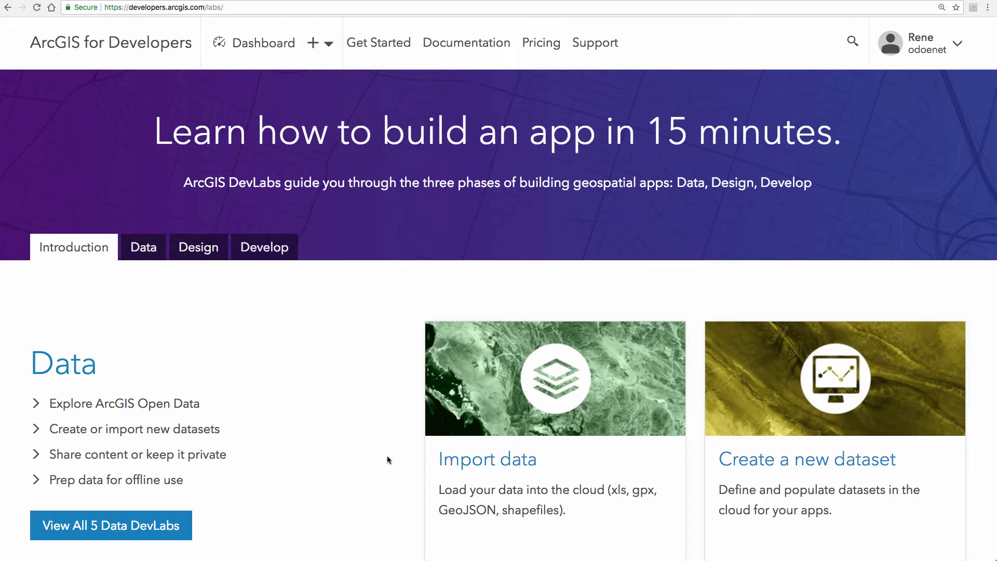
# Scroll through the current DevLabs page to look over its contents.
pyautogui.scroll(-3, 364, 453)
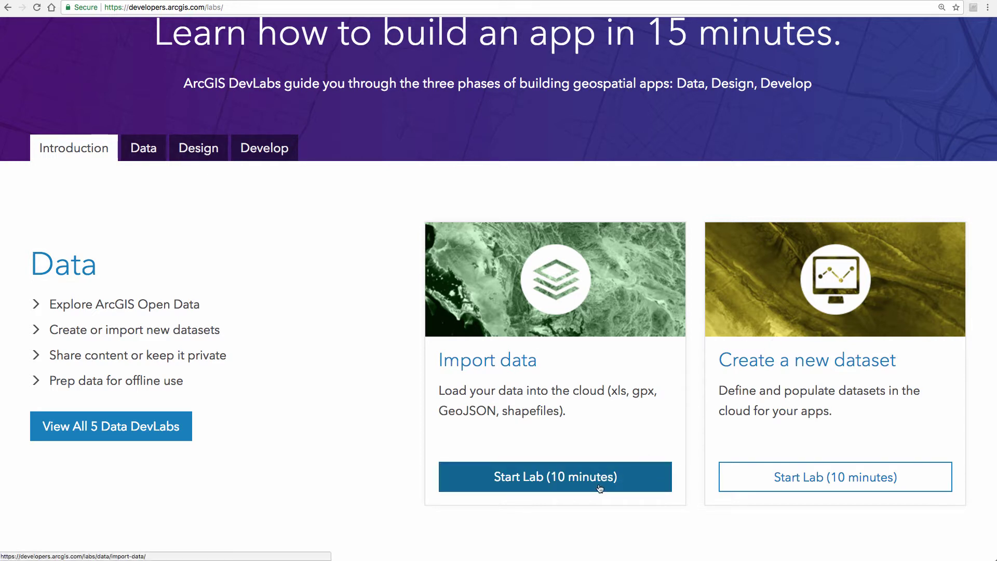
pyautogui.scroll(-7, 391, 428)
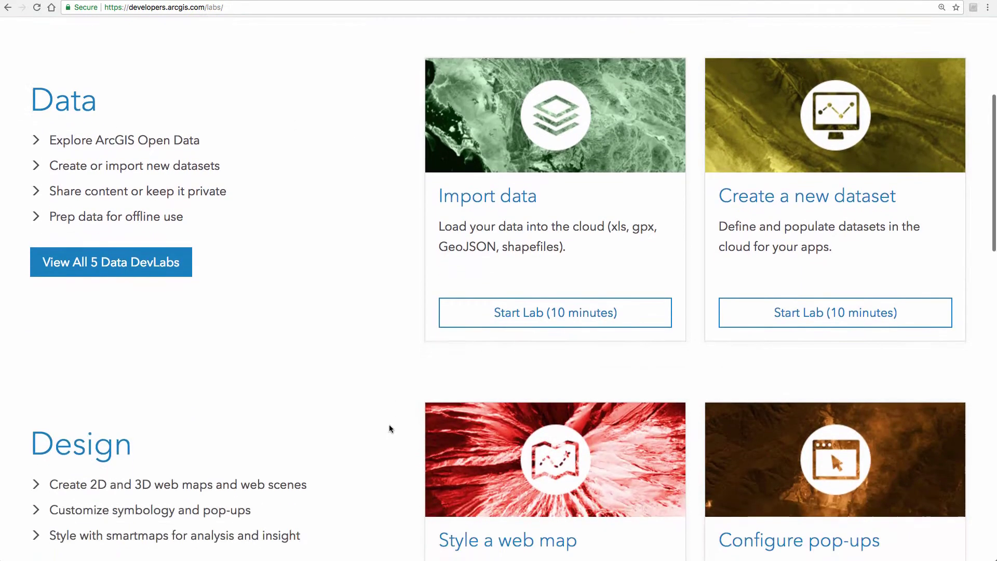
pyautogui.scroll(-1, 386, 405)
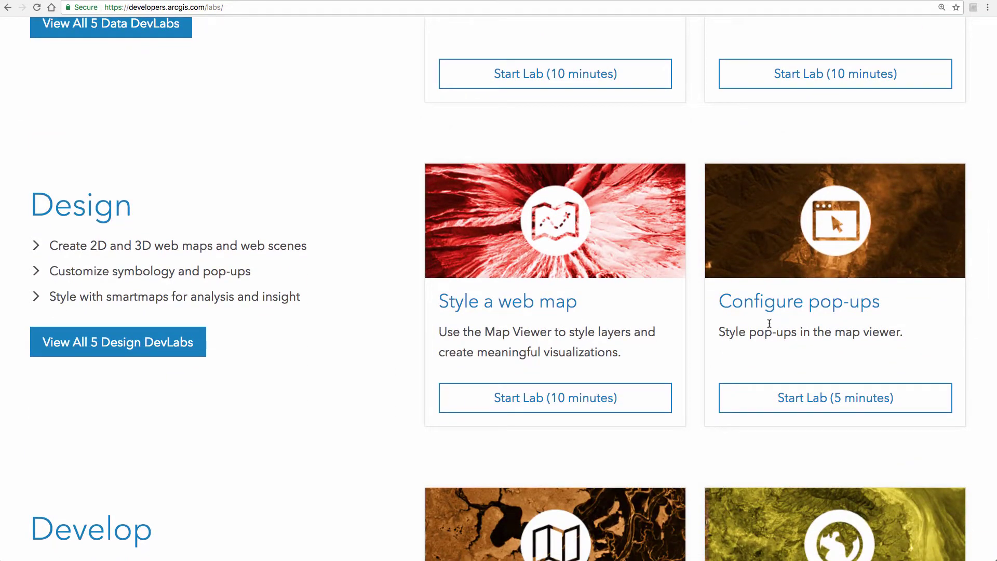
pyautogui.scroll(-4, 340, 355)
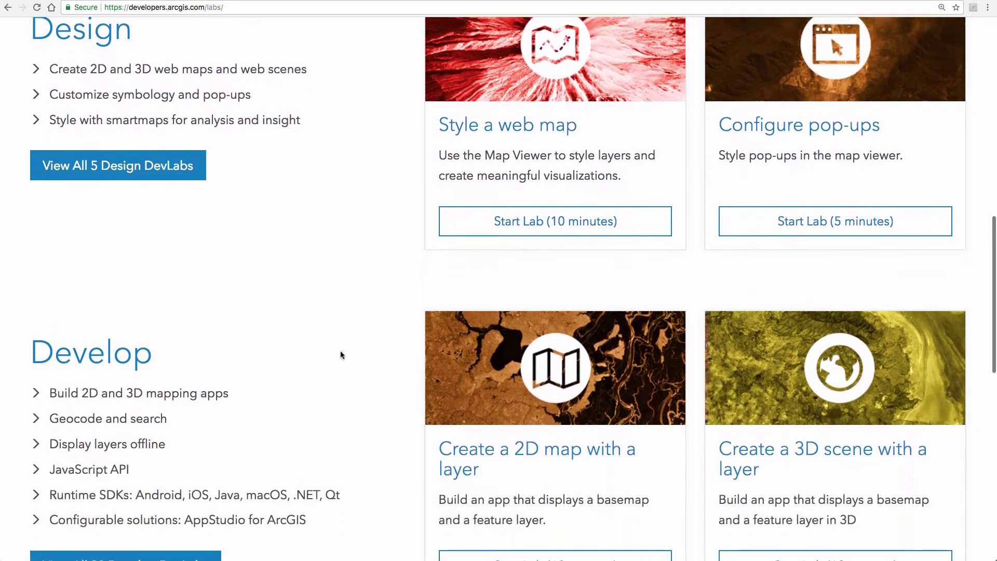
pyautogui.scroll(-1, 341, 353)
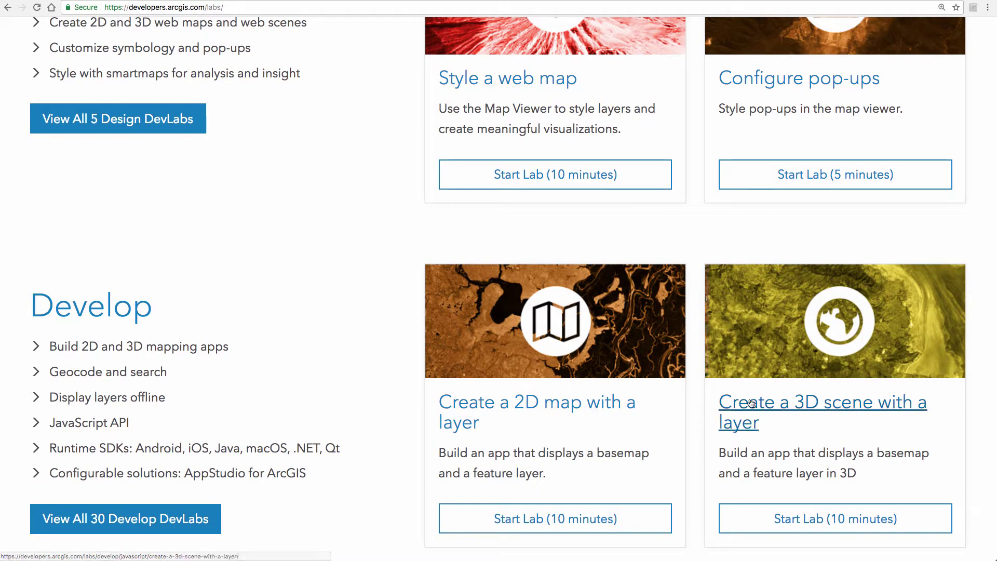
pyautogui.scroll(-3, 439, 390)
pyautogui.scroll(15, 419, 387)
pyautogui.scroll(-8, 418, 388)
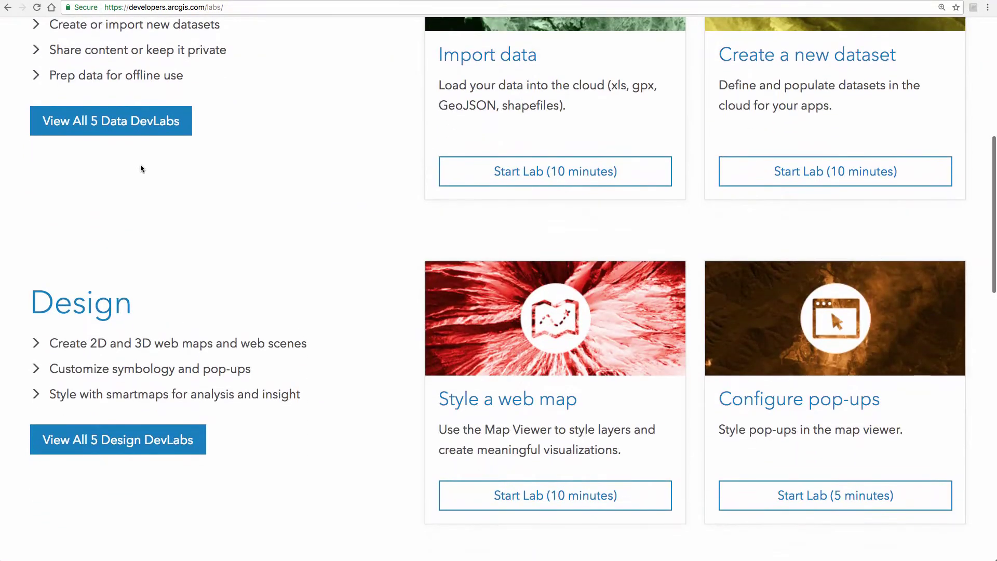
pyautogui.scroll(-6, 224, 306)
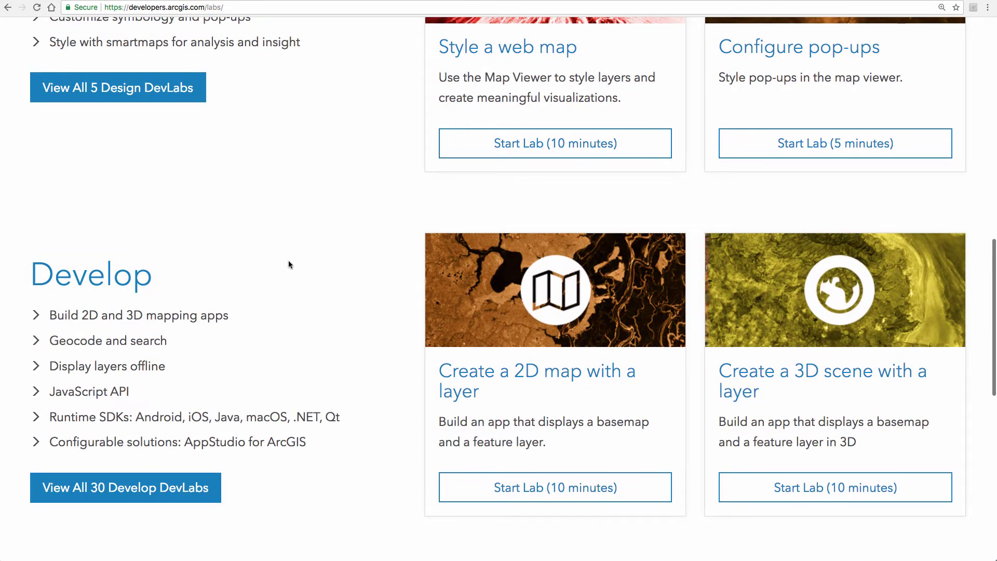
pyautogui.scroll(15, 288, 260)
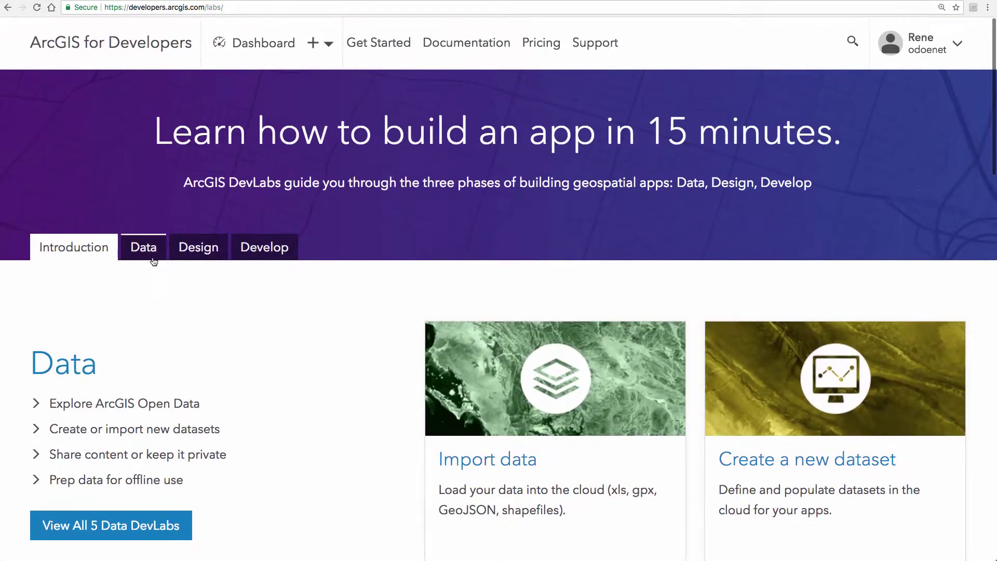
# Open the Data labs and browse the five labs, from Import data to offline use.
pyautogui.click(152, 258)
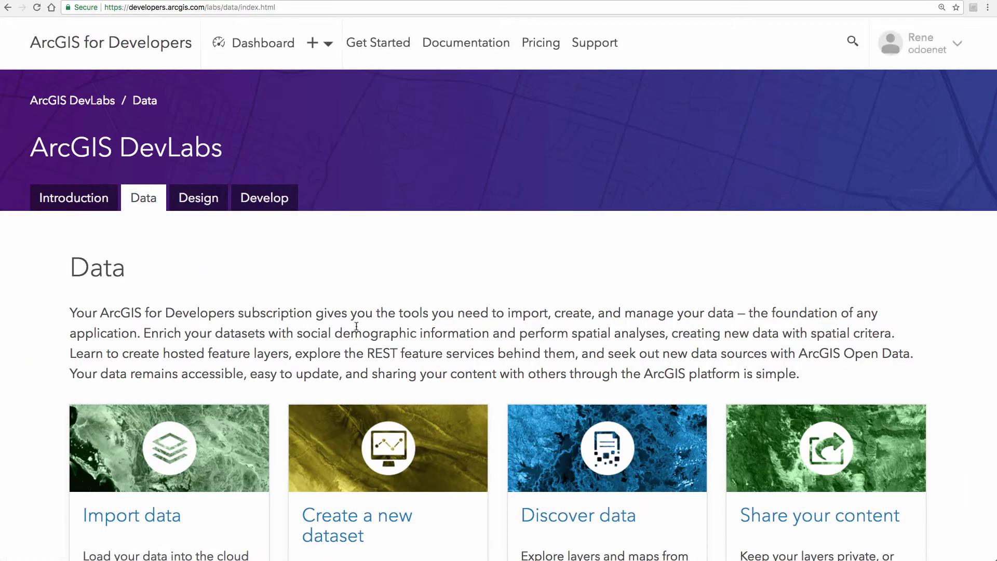
pyautogui.scroll(-5, 356, 327)
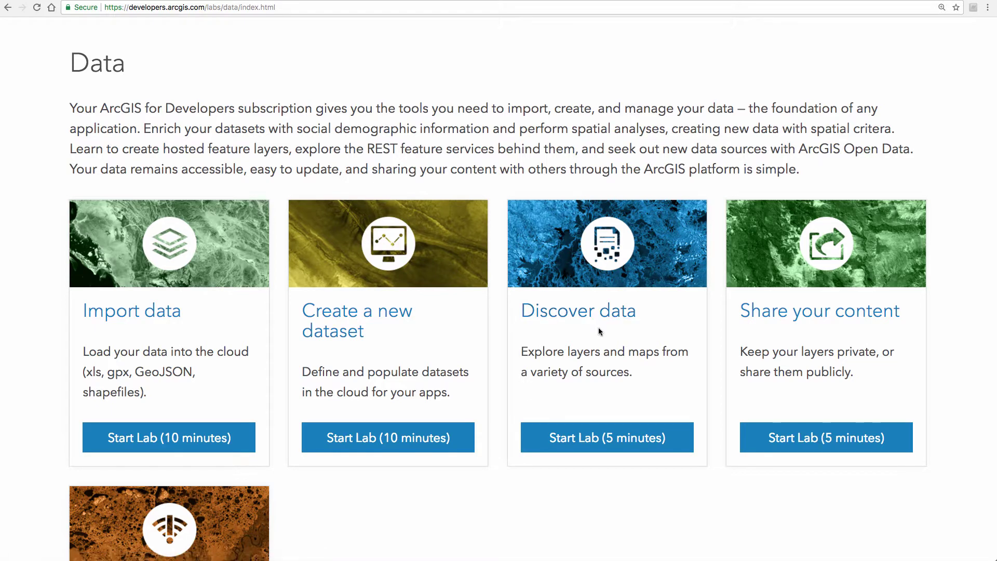
pyautogui.scroll(-5, 800, 372)
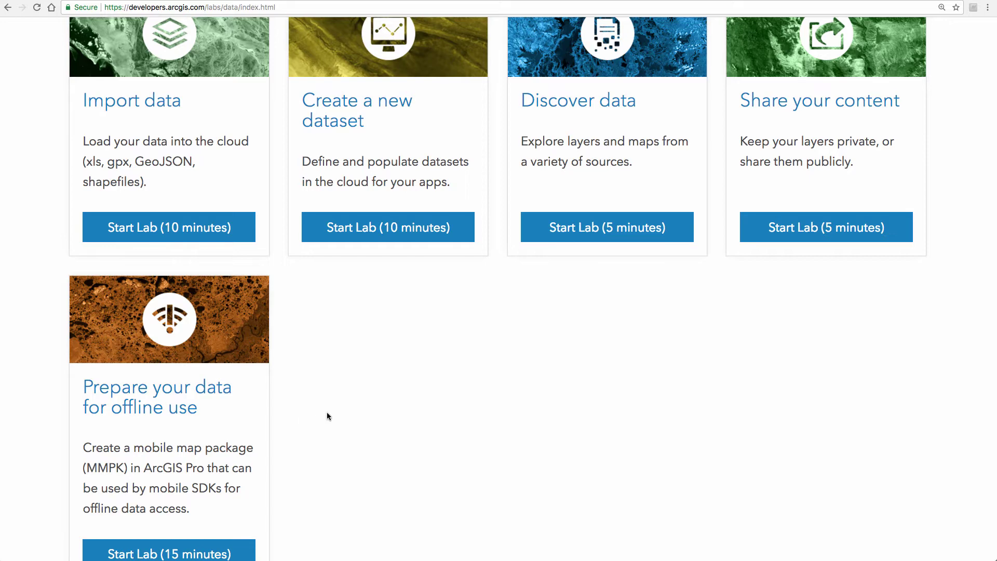
pyautogui.scroll(10, 336, 420)
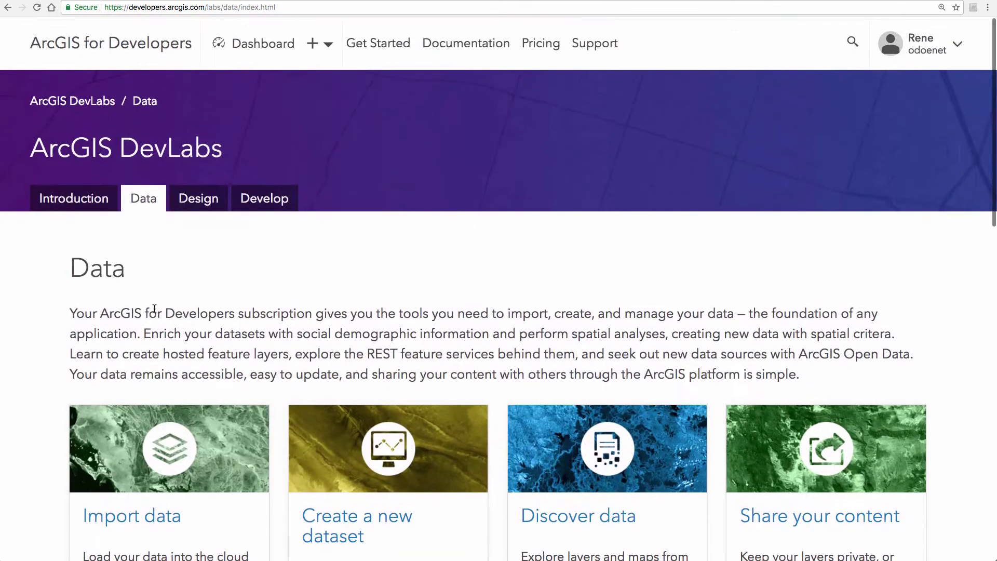
# Browse the Design lab cards on web maps, web scenes, styling, pop-ups and smart mapping.
pyautogui.click(189, 192)
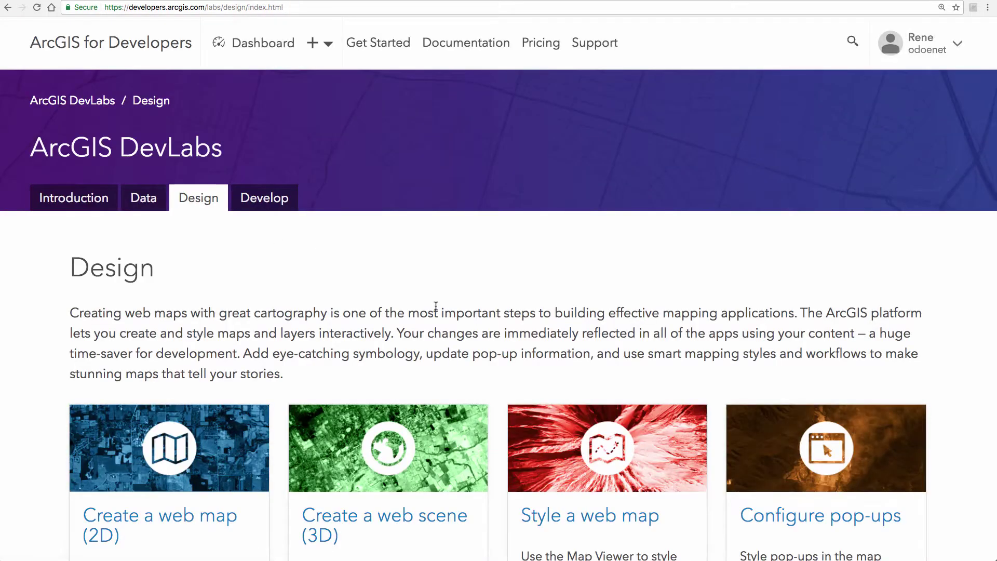
pyautogui.scroll(-5, 436, 306)
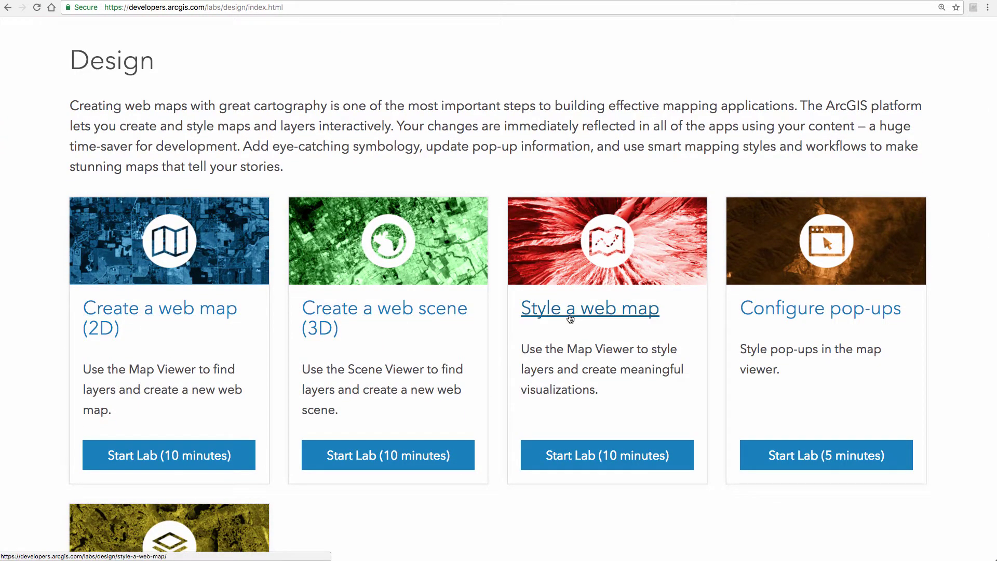
pyautogui.scroll(-5, 570, 317)
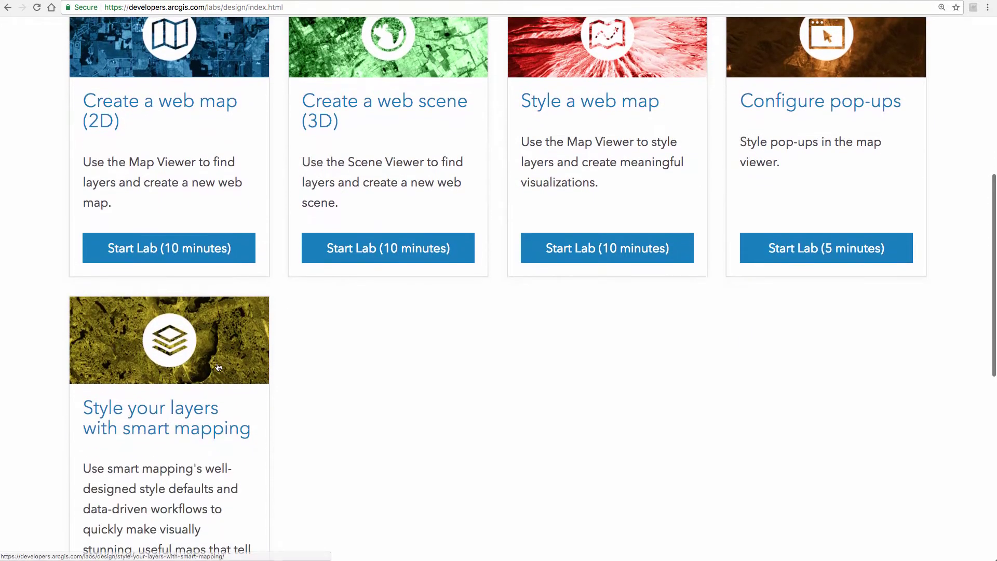
pyautogui.scroll(-2, 222, 412)
pyautogui.scroll(-1, 220, 418)
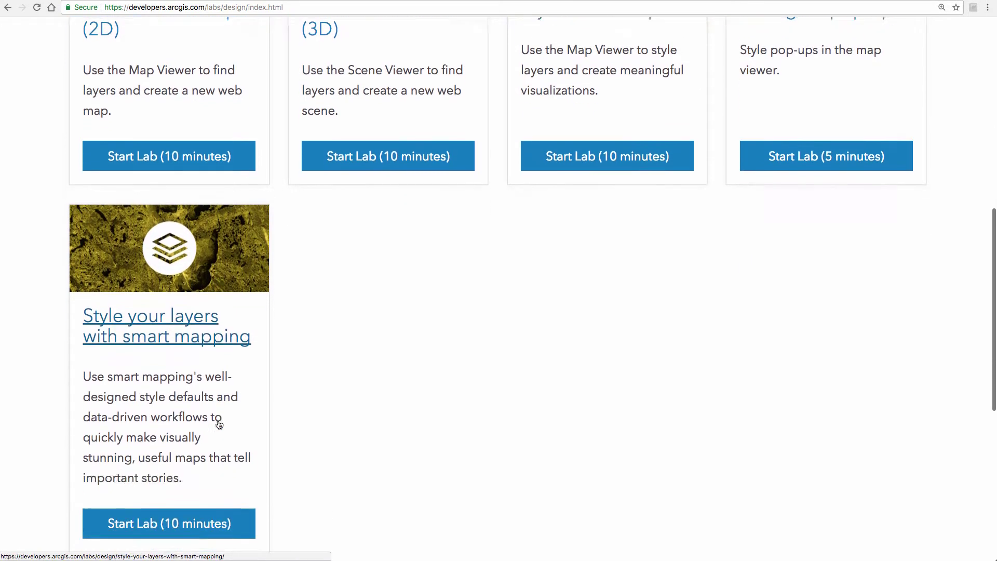
pyautogui.scroll(3, 235, 367)
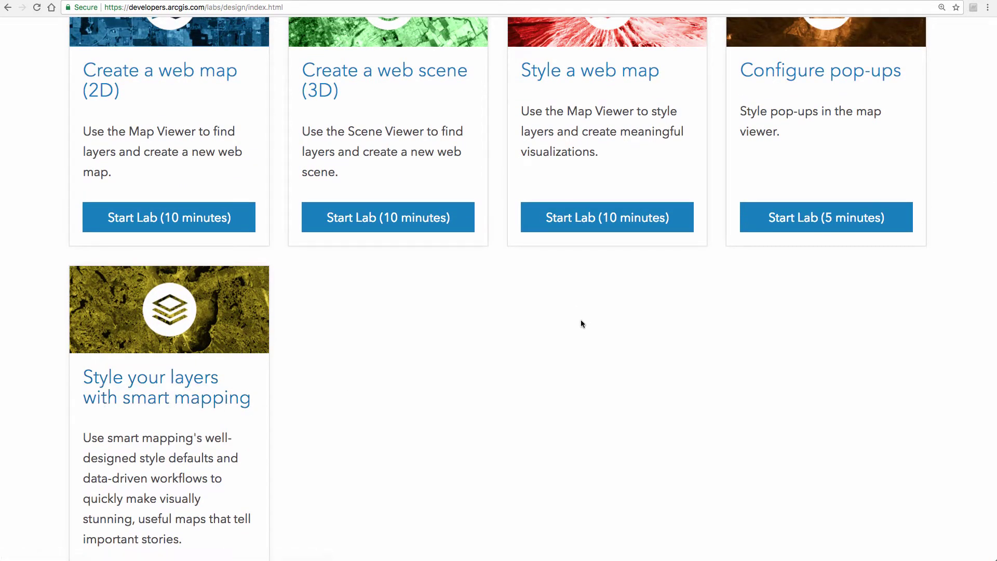
pyautogui.scroll(10, 786, 224)
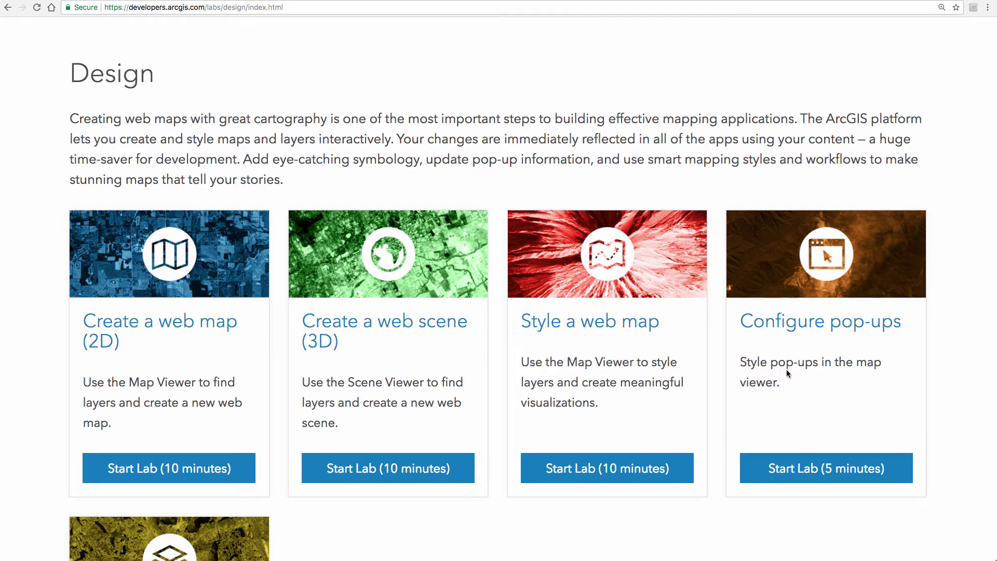
pyautogui.scroll(4, 783, 370)
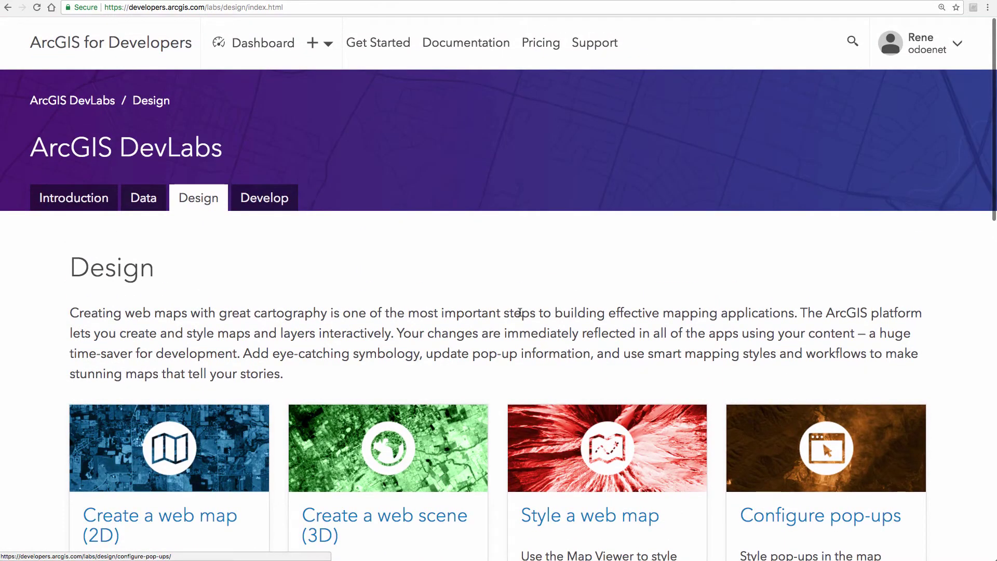
pyautogui.scroll(-2, 820, 450)
pyautogui.scroll(-2, 820, 462)
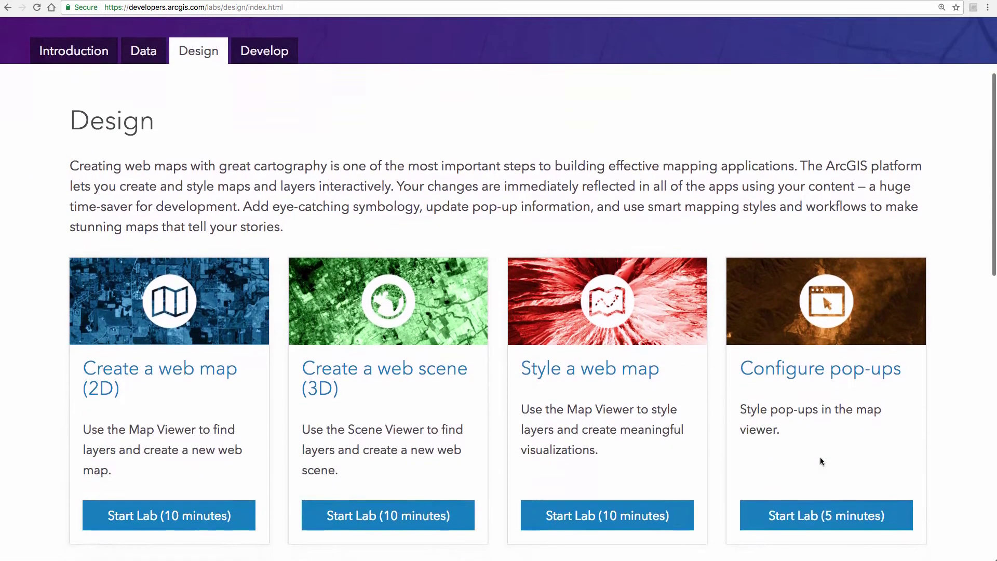
pyautogui.scroll(3, 511, 226)
pyautogui.scroll(1, 511, 227)
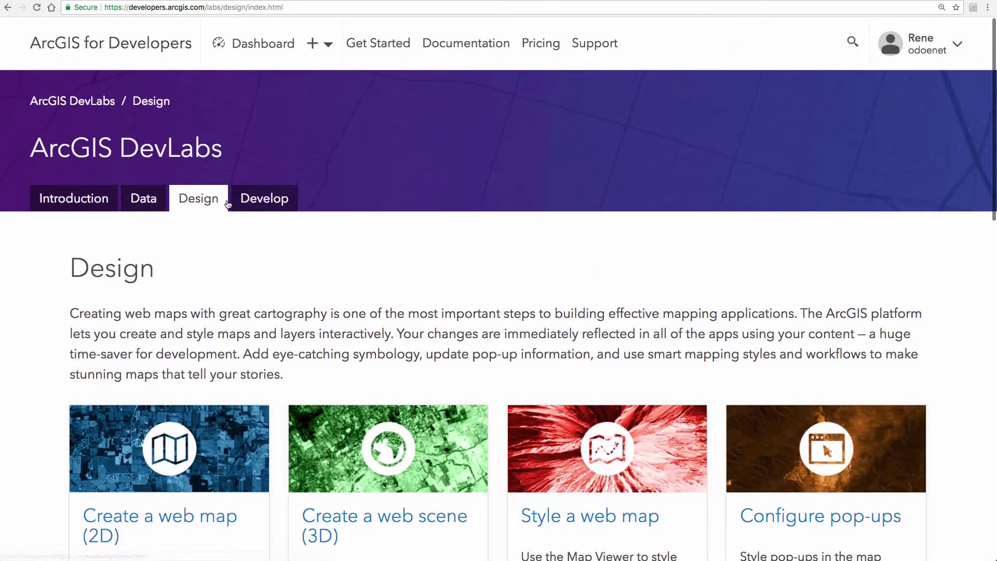
pyautogui.click(265, 197)
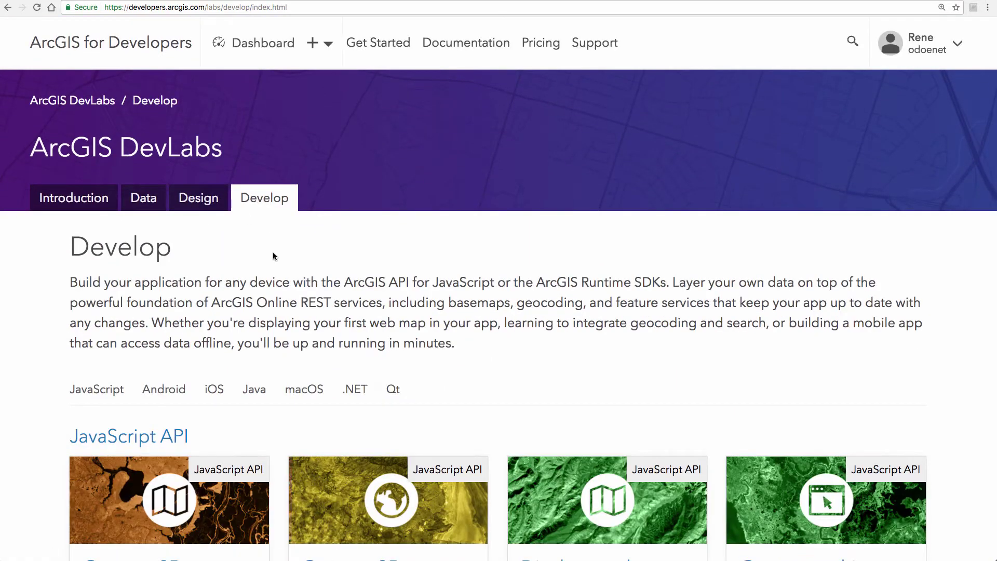
pyautogui.scroll(-4, 273, 254)
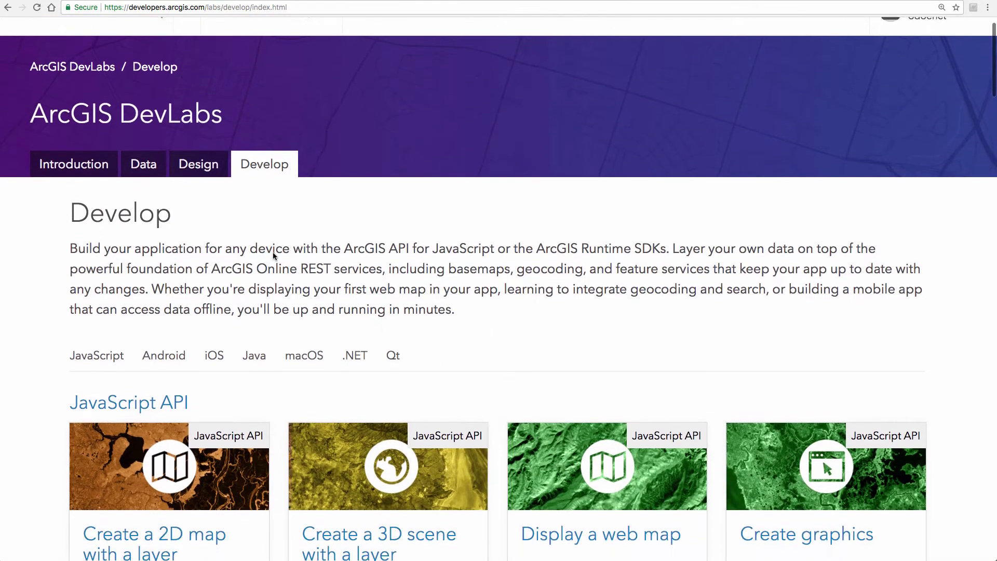
pyautogui.scroll(-3, 272, 256)
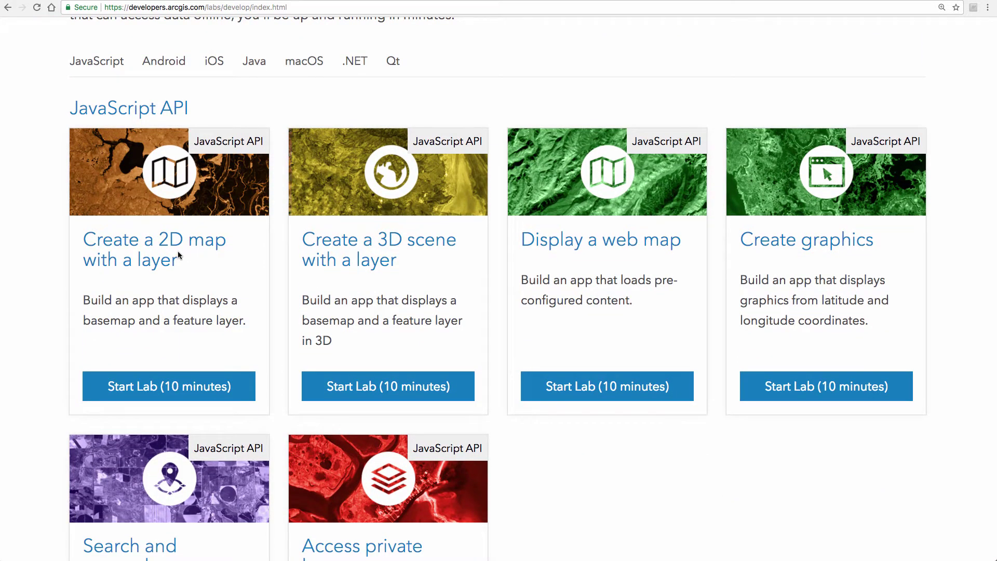
pyautogui.scroll(-4, 628, 263)
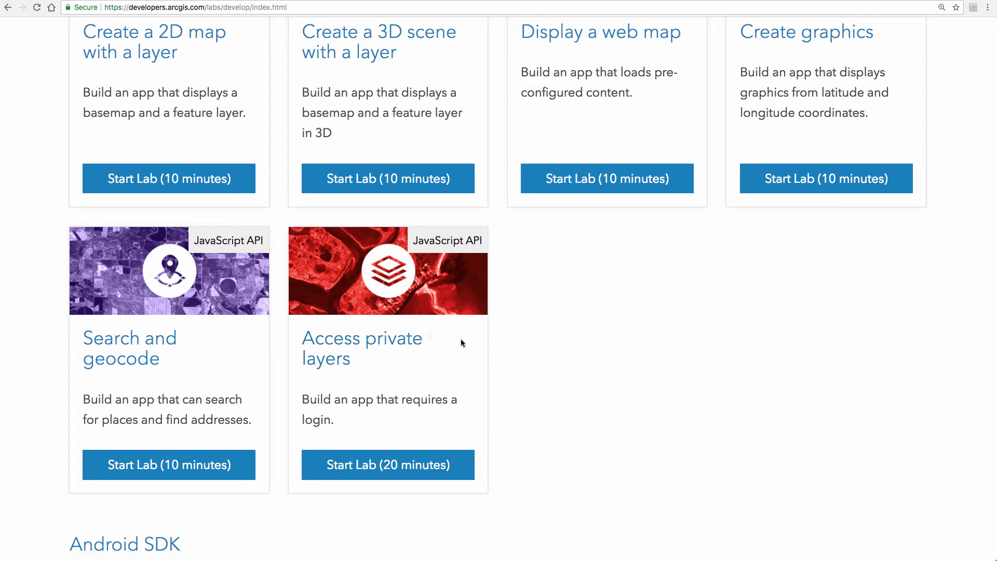
pyautogui.scroll(-6, 384, 348)
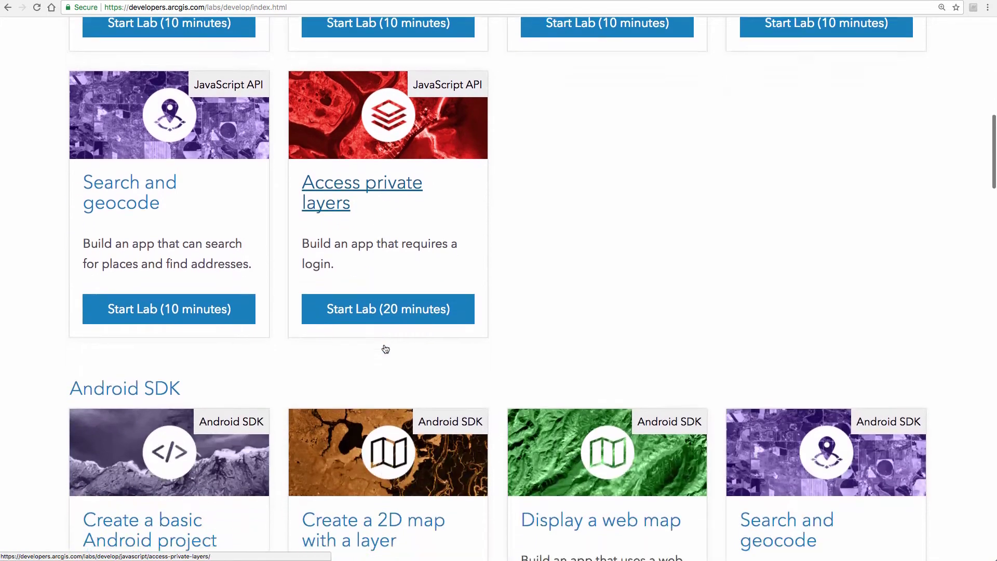
pyautogui.scroll(-2, 385, 348)
pyautogui.scroll(-2, 386, 346)
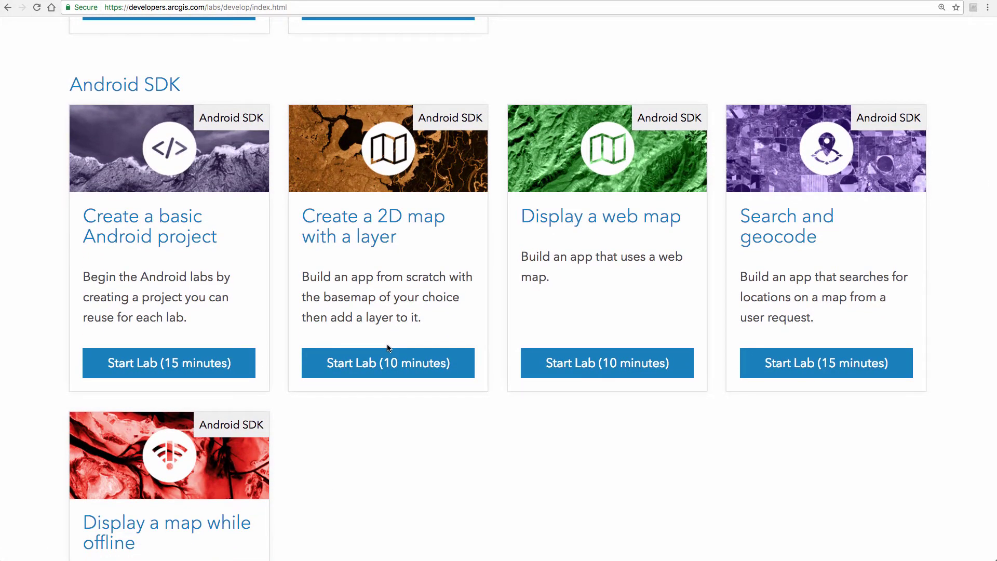
pyautogui.scroll(-6, 387, 348)
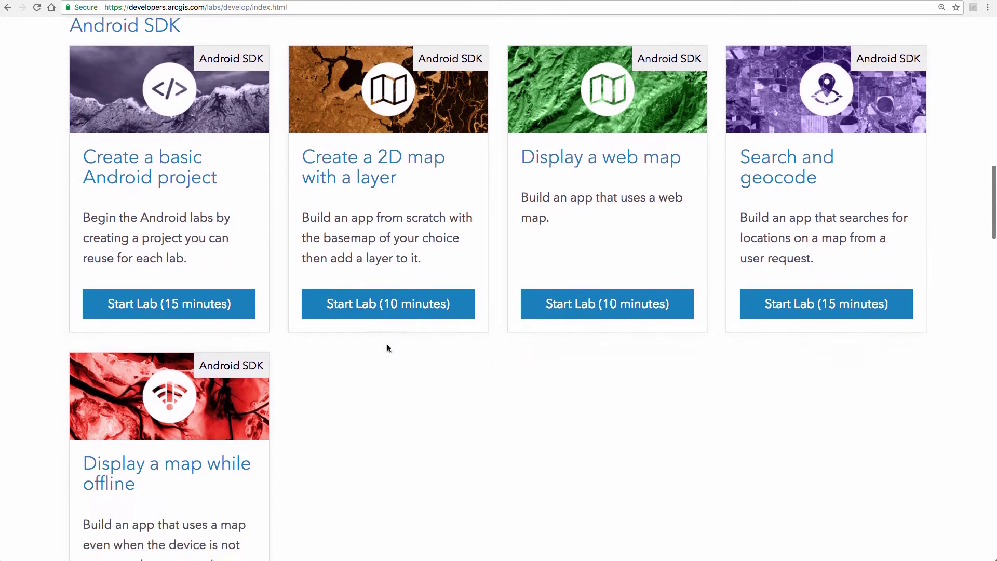
pyautogui.scroll(-7, 388, 348)
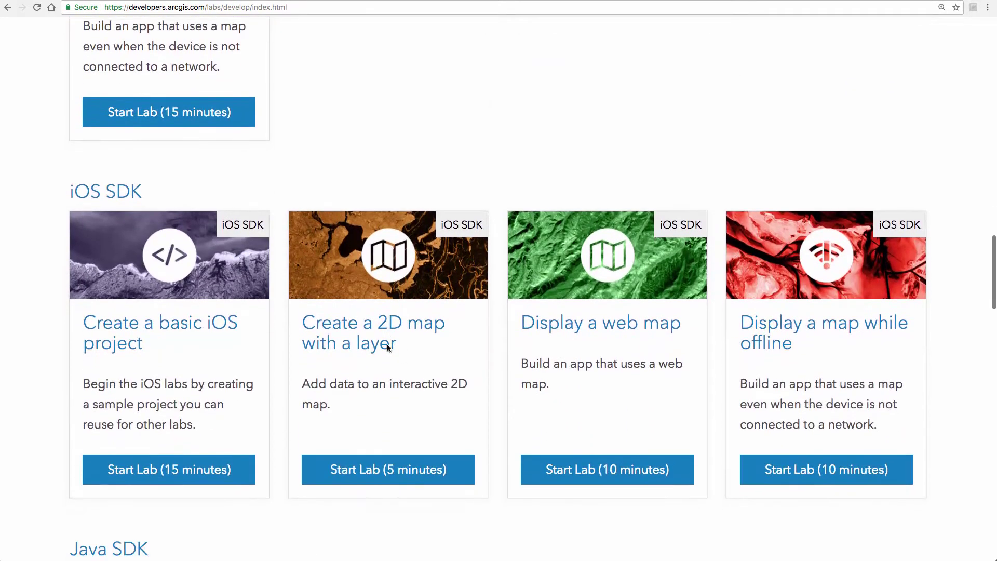
pyautogui.scroll(14, 409, 349)
pyautogui.scroll(9, 409, 350)
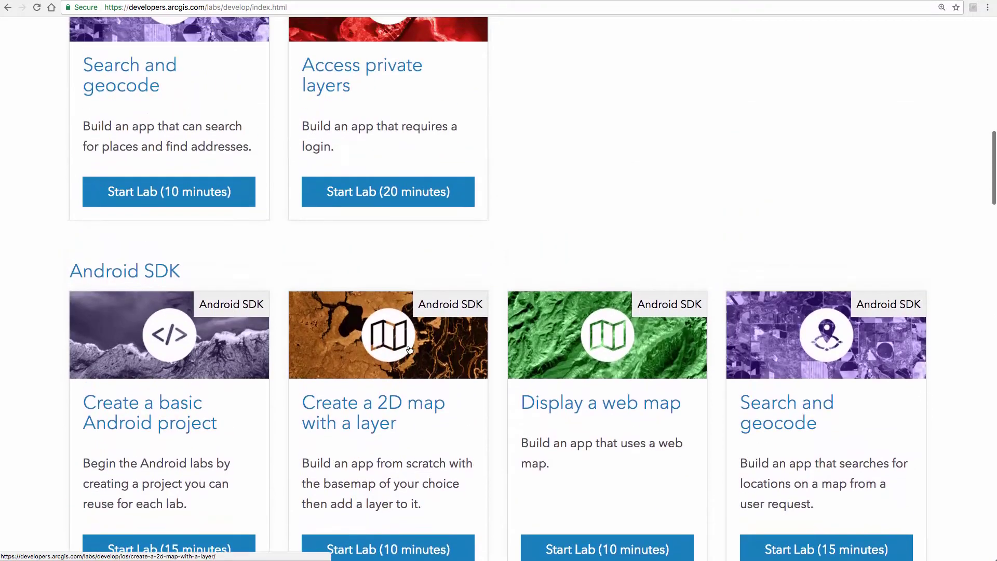
pyautogui.scroll(4, 410, 350)
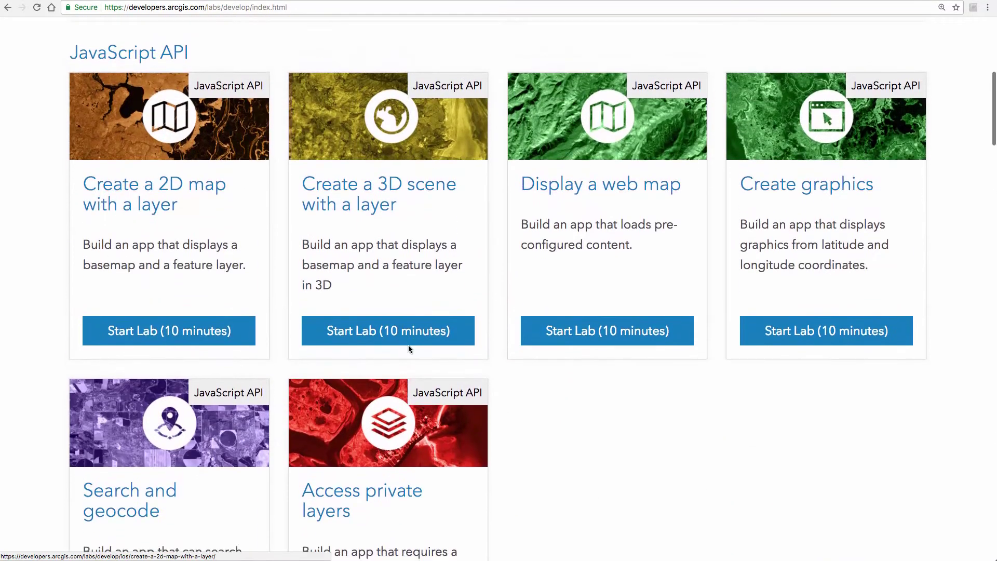
pyautogui.scroll(-10, 408, 344)
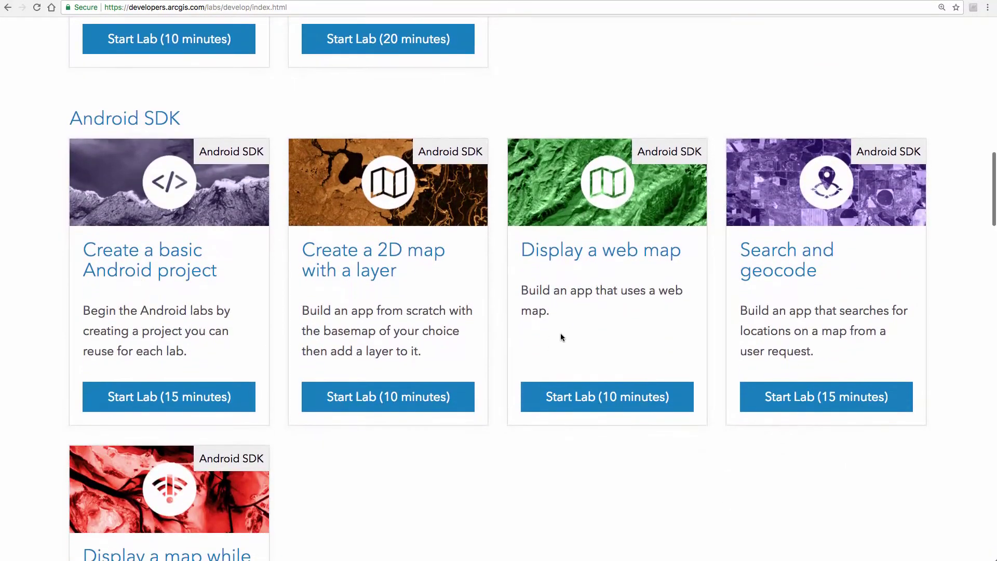
pyautogui.scroll(-8, 617, 321)
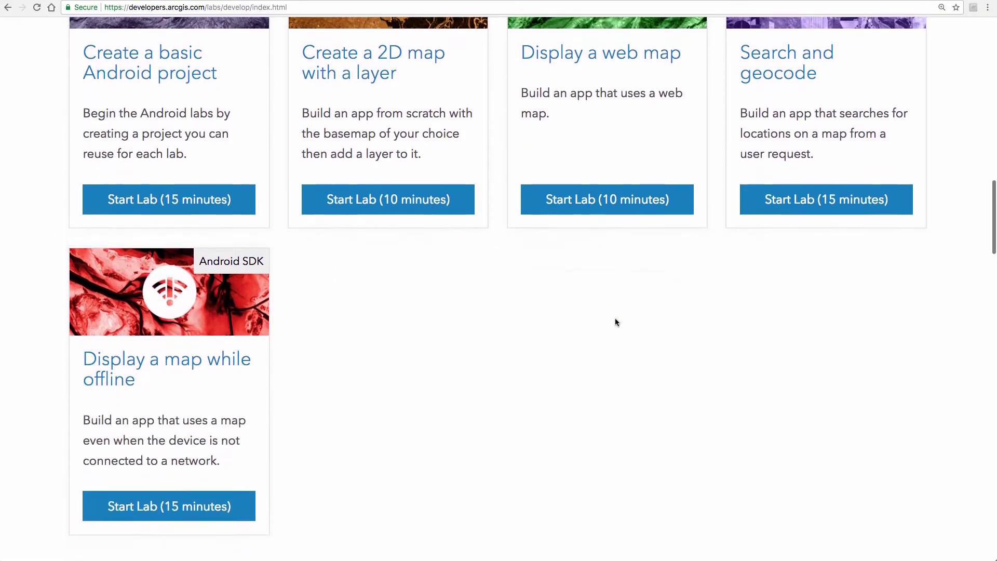
pyautogui.scroll(-8, 615, 322)
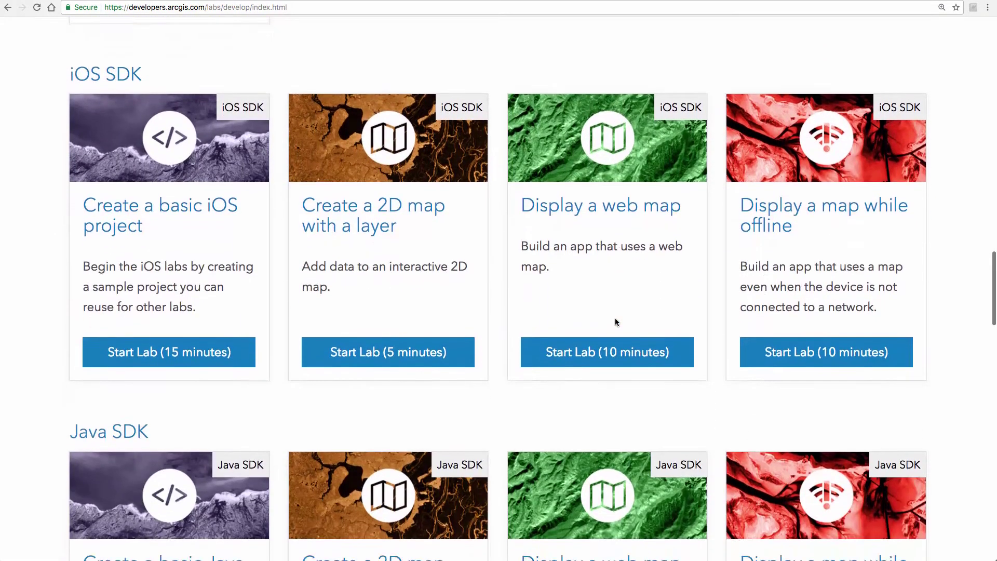
pyautogui.scroll(4, 615, 322)
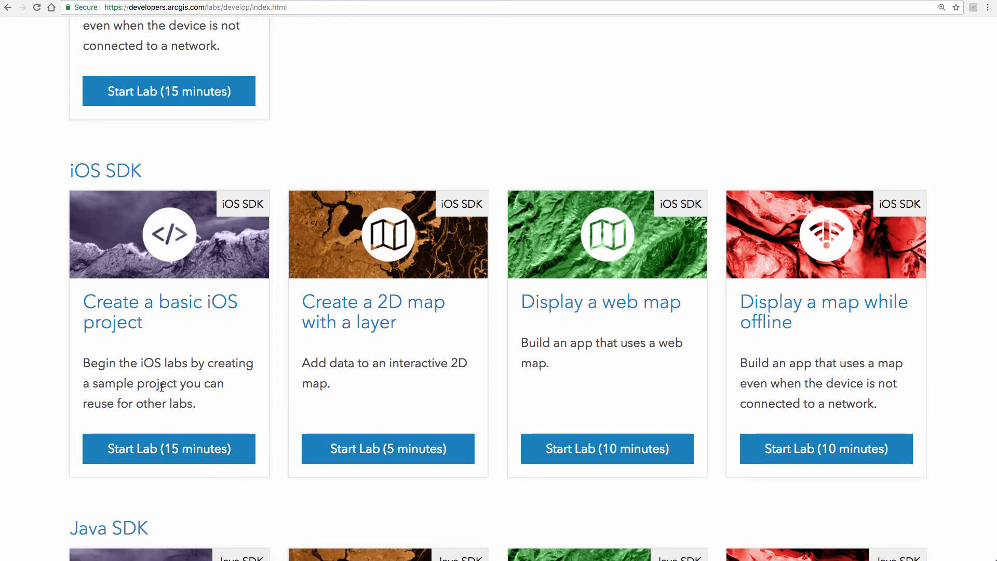
pyautogui.scroll(-2, 177, 338)
pyautogui.scroll(-1, 176, 339)
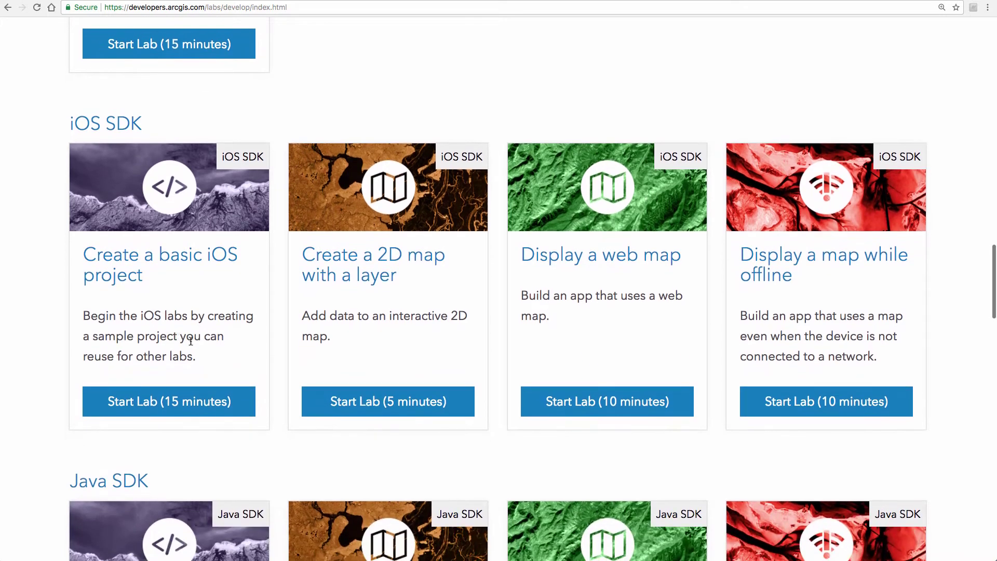
pyautogui.scroll(-15, 191, 341)
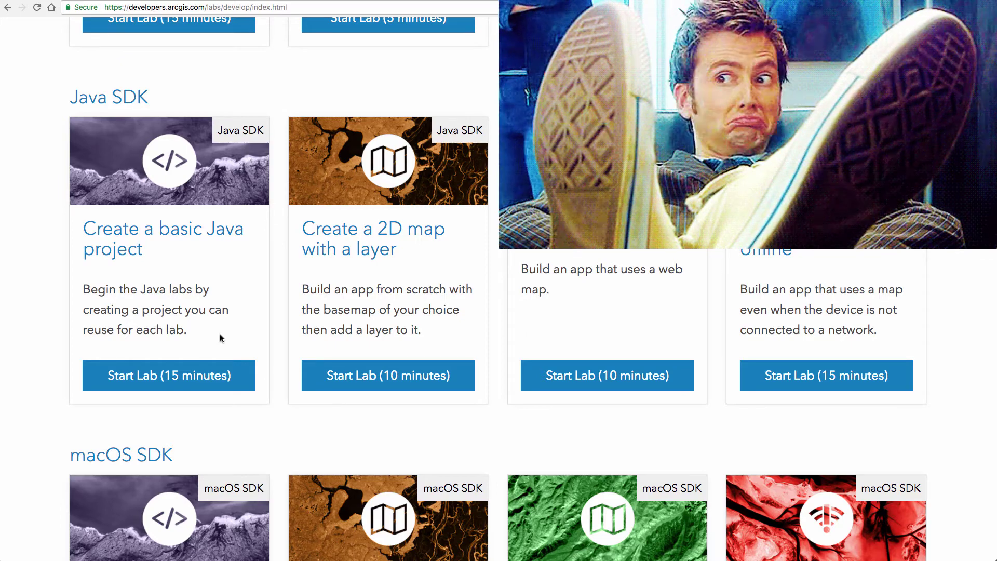
pyautogui.scroll(-5, 260, 336)
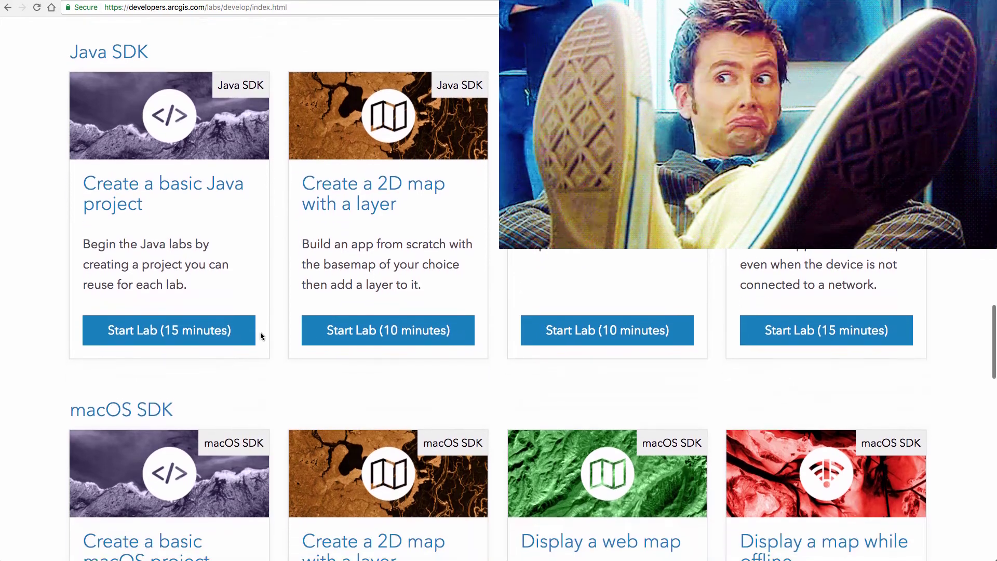
pyautogui.scroll(-3, 261, 335)
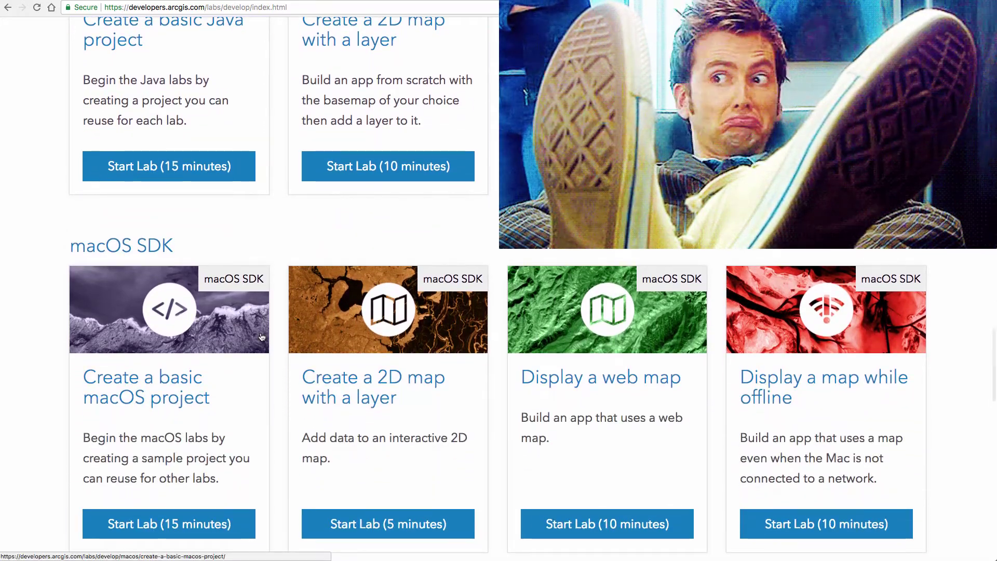
pyautogui.scroll(4, 274, 342)
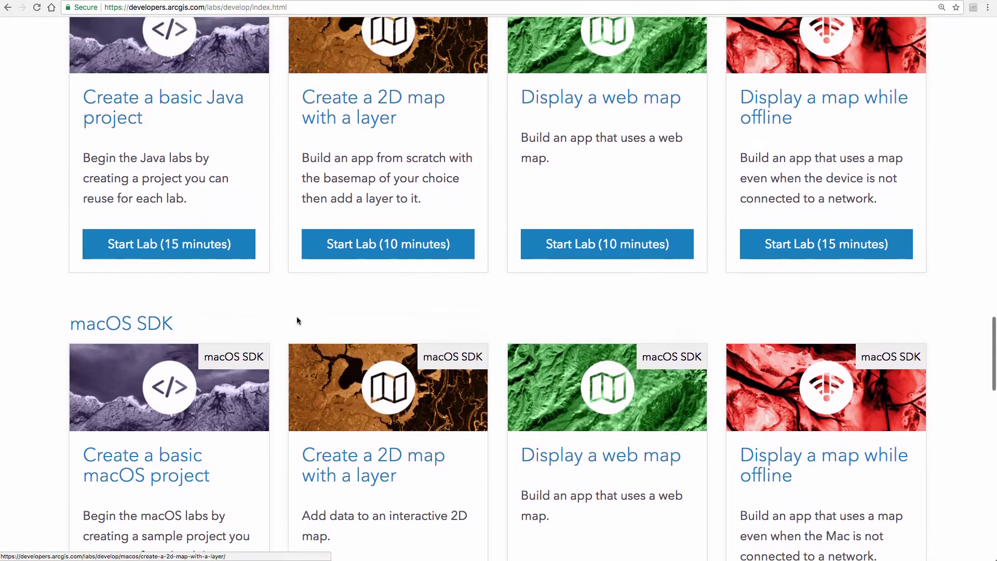
pyautogui.scroll(3, 291, 304)
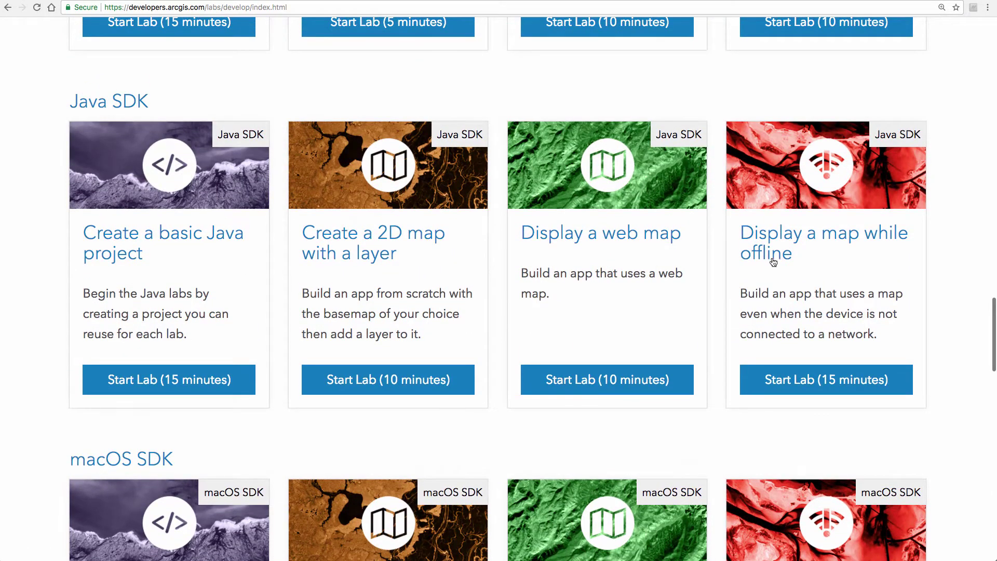
pyautogui.scroll(-5, 394, 282)
pyautogui.scroll(-4, 388, 285)
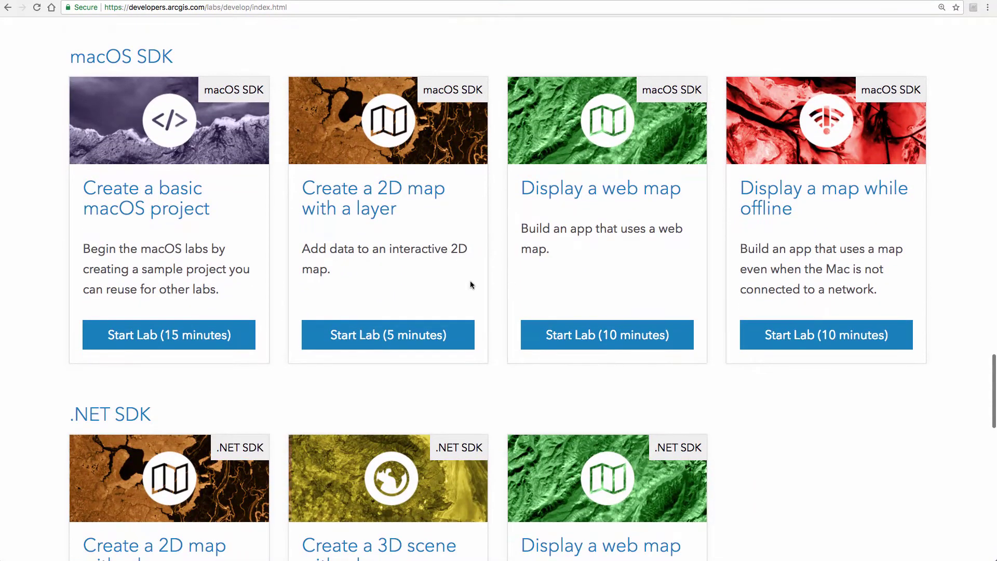
pyautogui.scroll(-4, 471, 284)
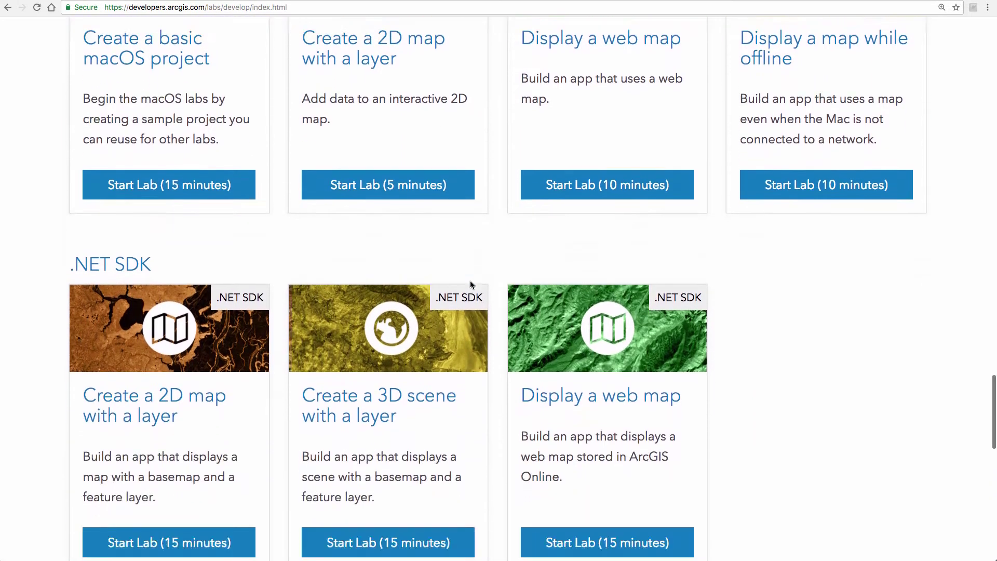
pyautogui.scroll(-10, 471, 285)
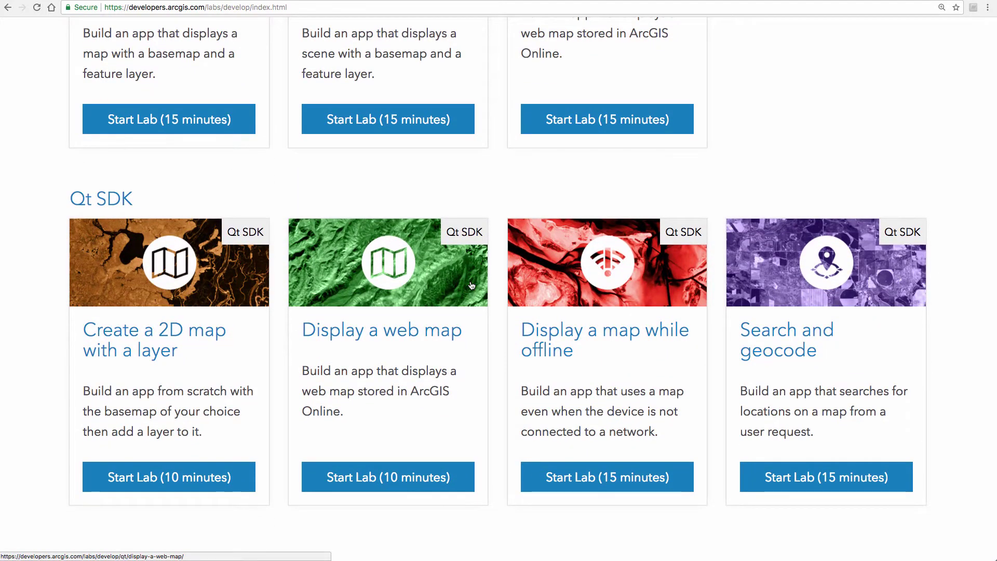
pyautogui.scroll(-2, 472, 285)
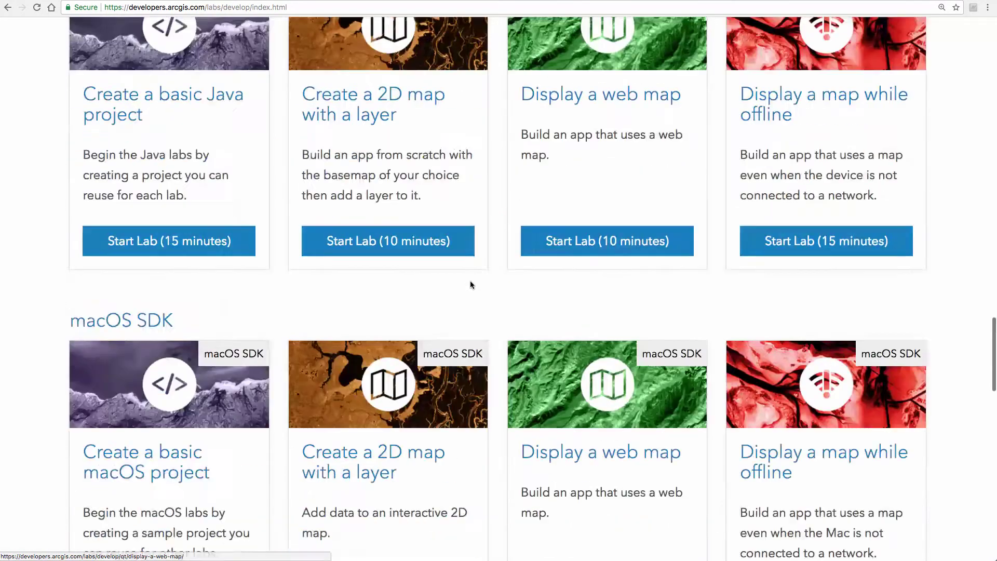
pyautogui.scroll(20, 470, 280)
pyautogui.scroll(-6, 469, 281)
pyautogui.scroll(-10, 471, 281)
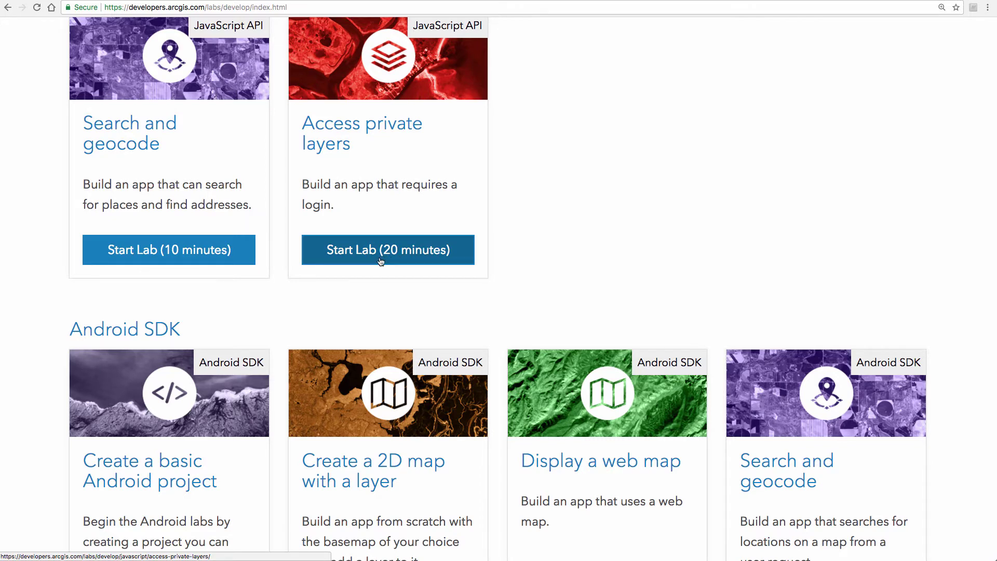
pyautogui.scroll(-6, 381, 261)
pyautogui.scroll(3, 385, 261)
pyautogui.scroll(6, 383, 262)
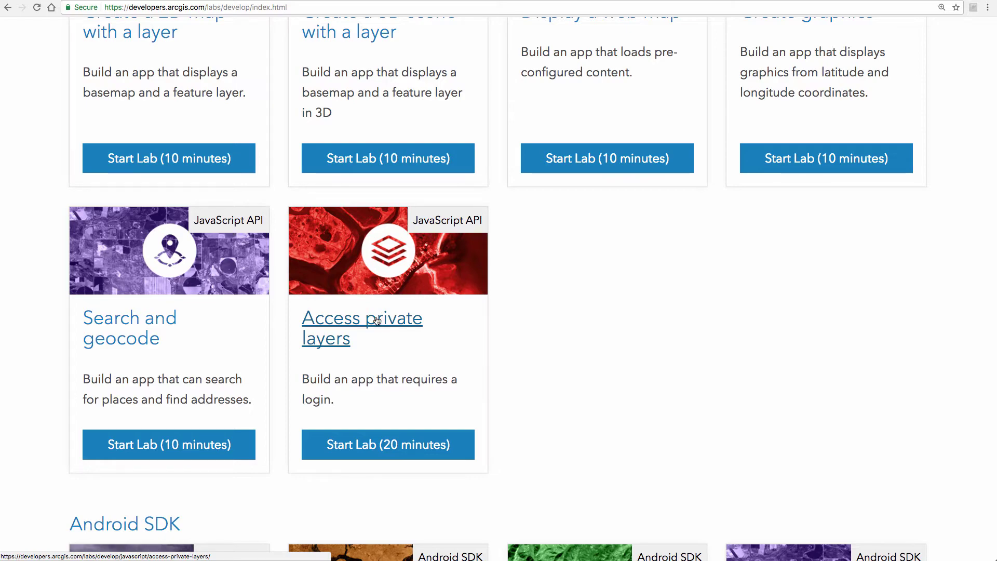
pyautogui.scroll(-5, 377, 320)
pyautogui.scroll(8, 379, 322)
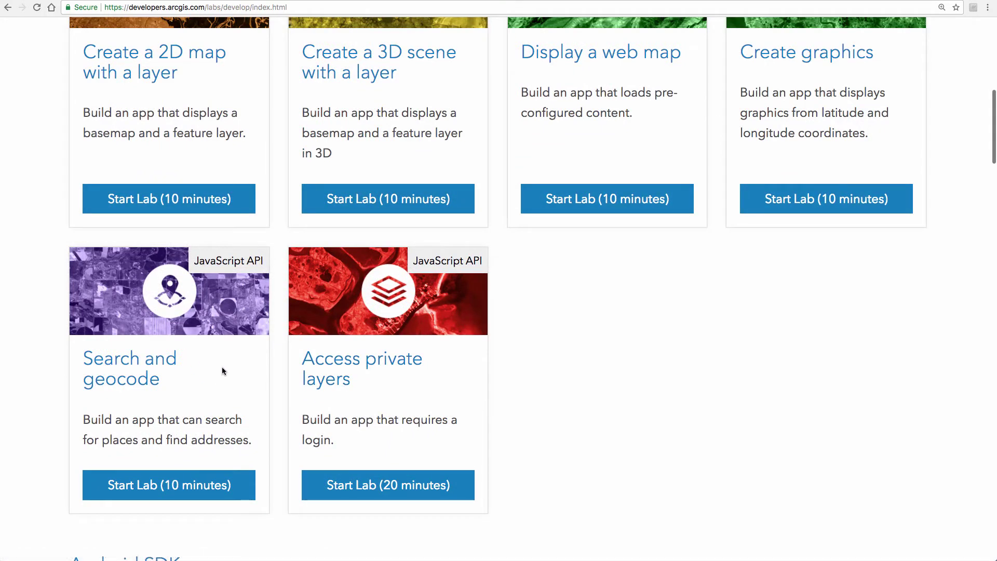
pyautogui.scroll(1, 239, 359)
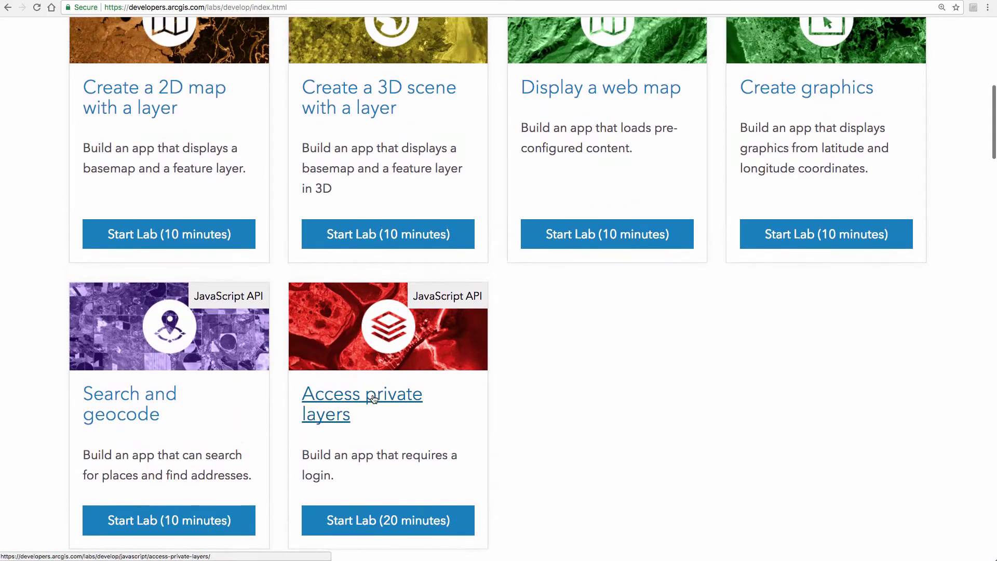
pyautogui.scroll(-5, 374, 399)
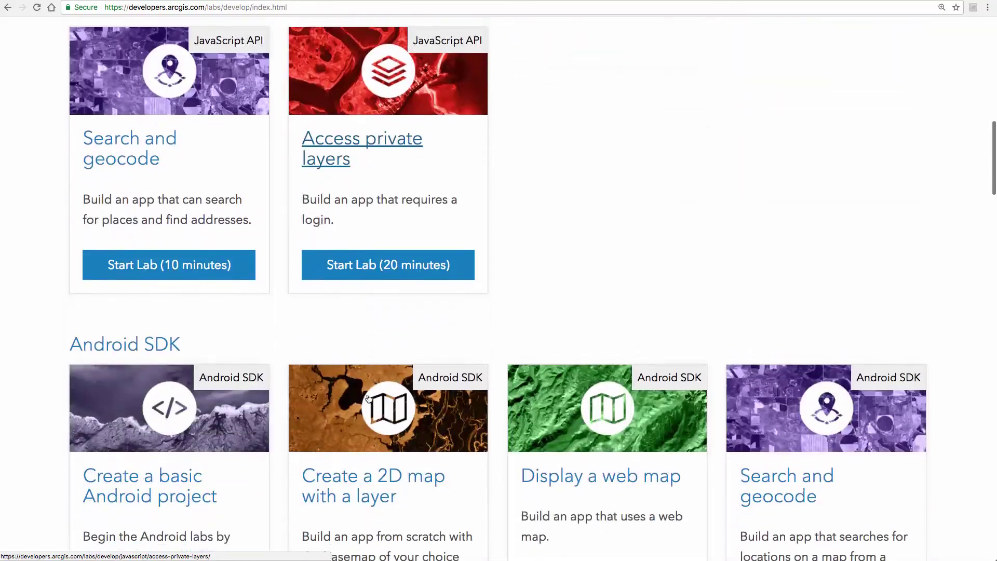
pyautogui.scroll(-20, 369, 399)
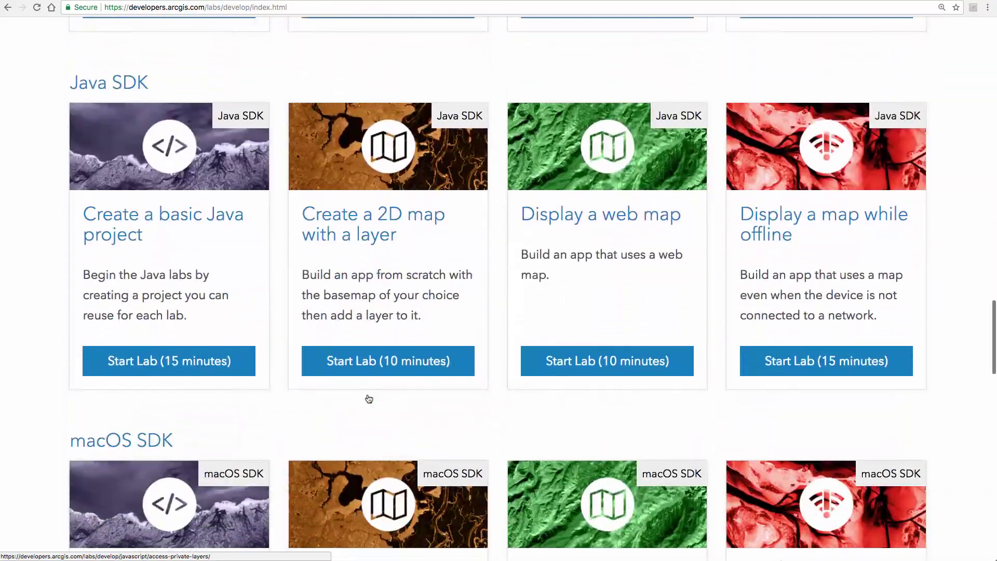
pyautogui.scroll(20, 367, 393)
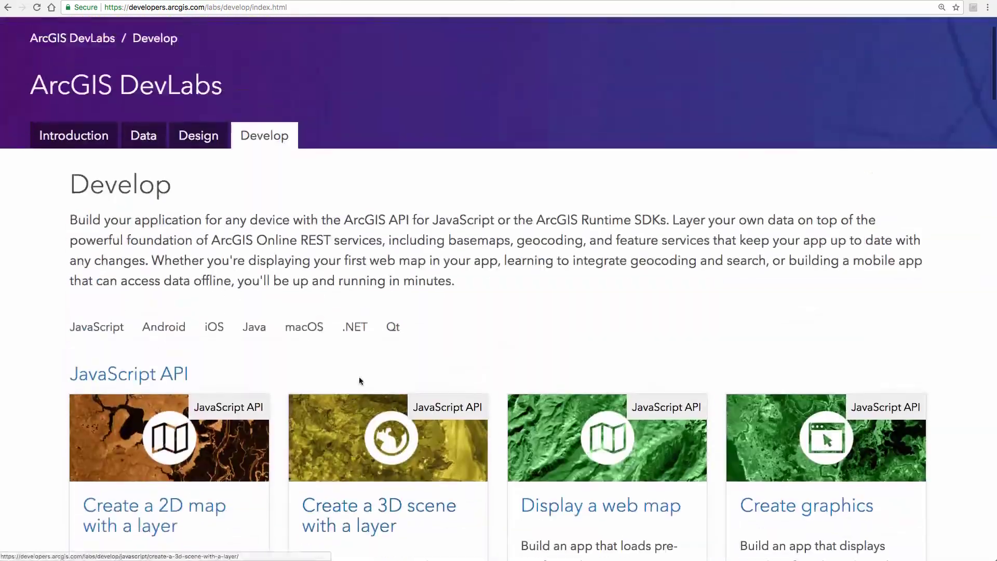
pyautogui.scroll(2, 359, 380)
# Switch to the Data labs and start the 10-minute Import data lab.
pyautogui.click(144, 197)
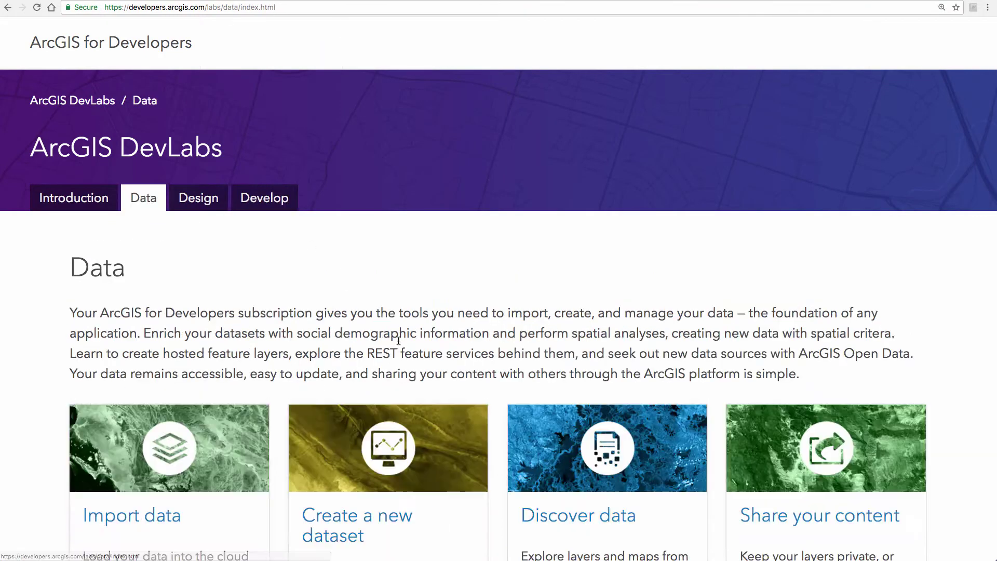
pyautogui.scroll(-4, 288, 351)
pyautogui.scroll(-2, 288, 355)
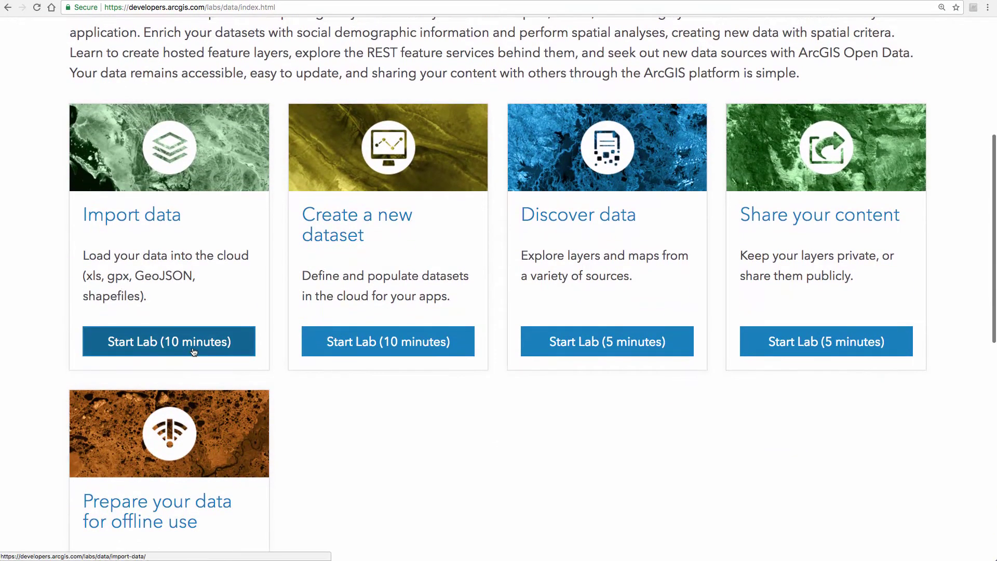
pyautogui.click(197, 352)
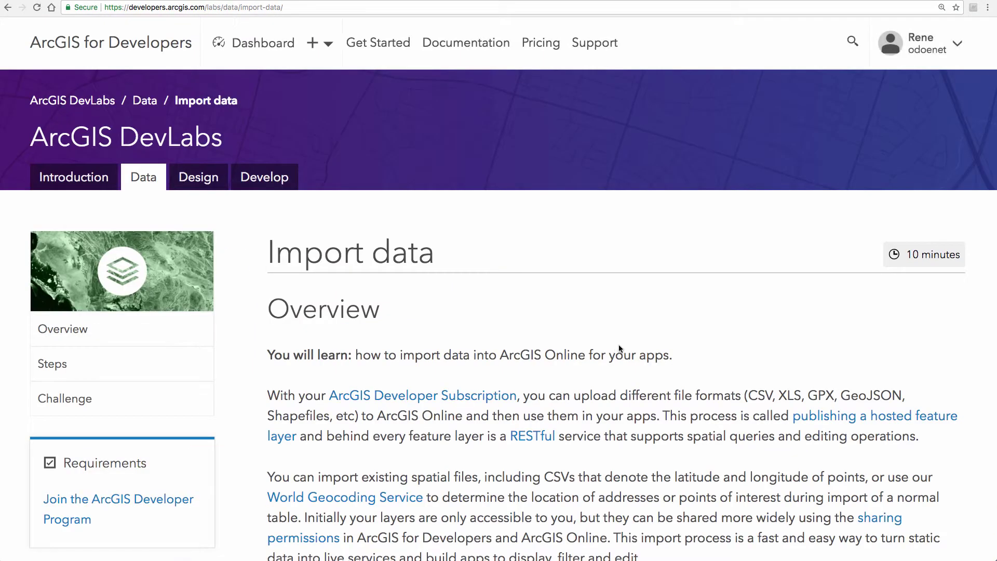
pyautogui.scroll(-2, 618, 345)
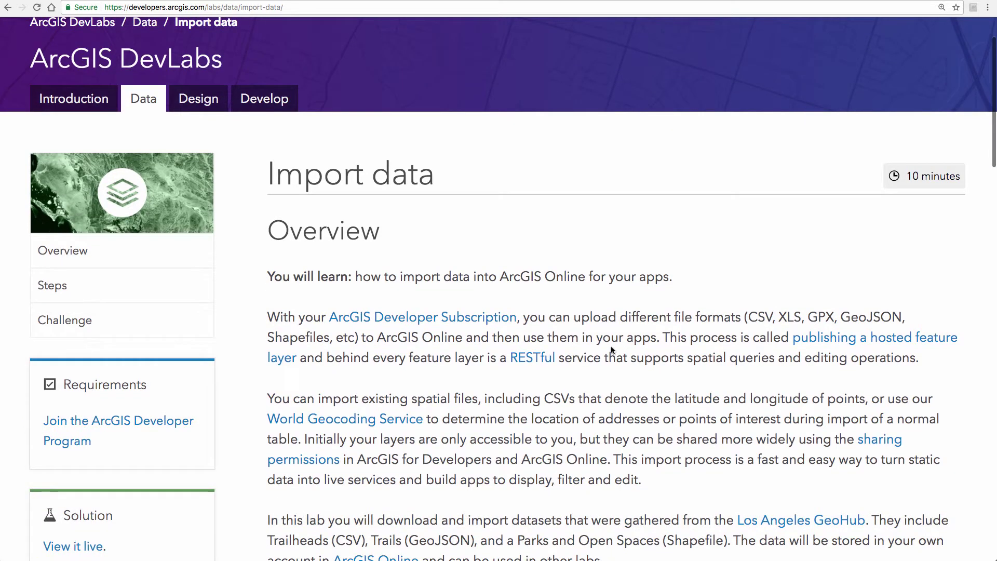
pyautogui.scroll(-2, 613, 351)
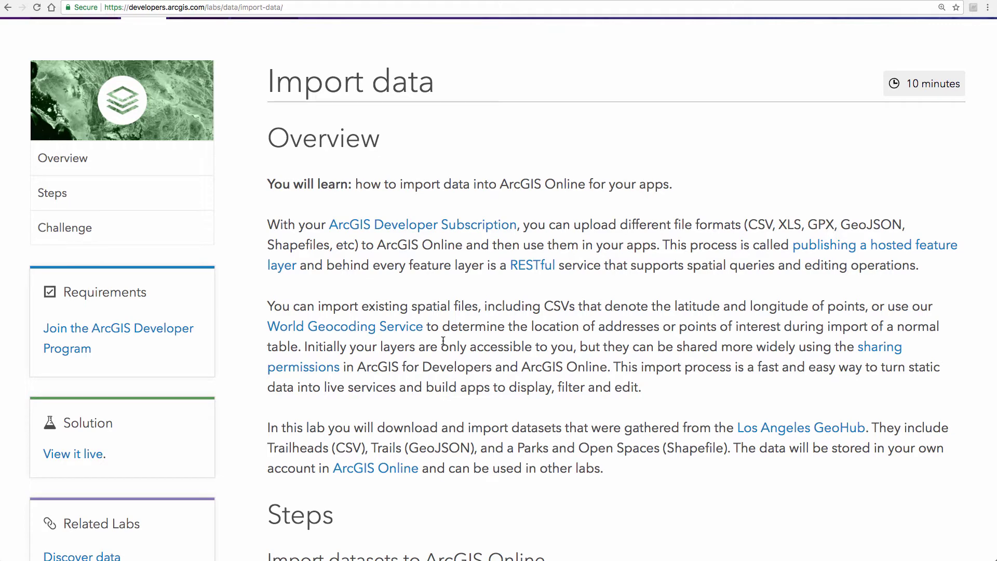
# Scroll down to the lab's steps for importing Trailheads.csv, Trails.geojson and Parks and Open Spaces.zip.
pyautogui.scroll(-5, 443, 340)
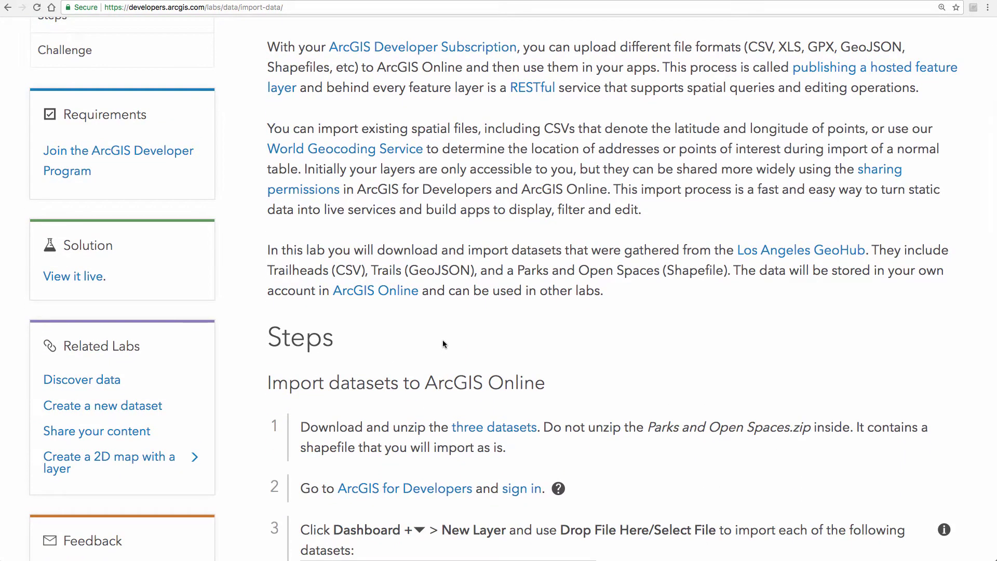
pyautogui.scroll(-3, 503, 340)
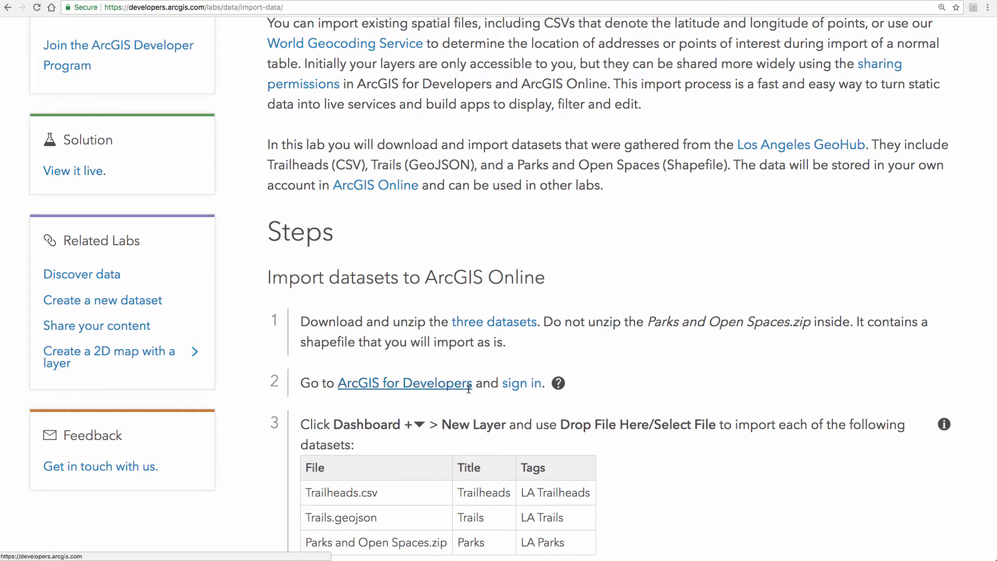
pyautogui.moveTo(559, 384)
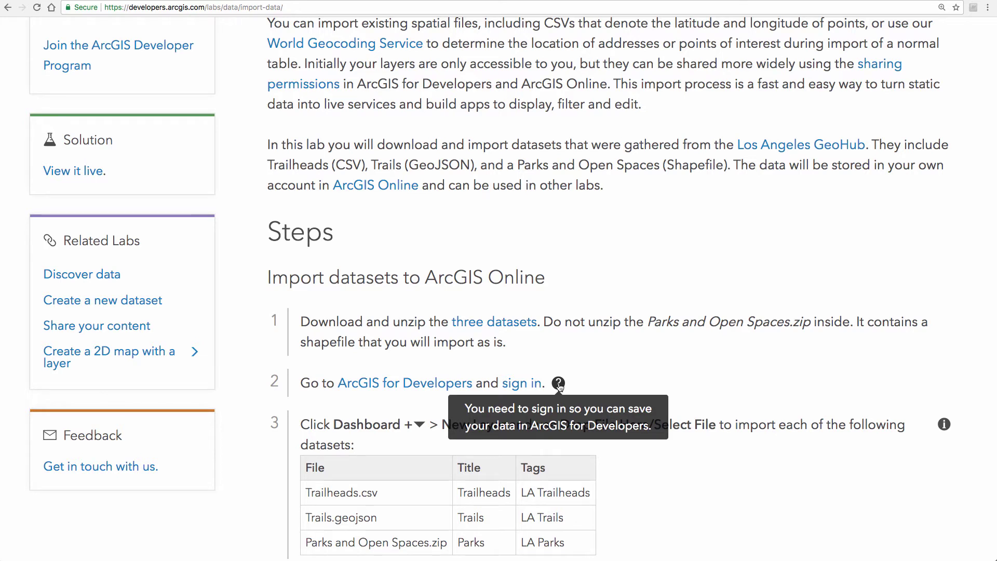
pyautogui.scroll(-3, 727, 366)
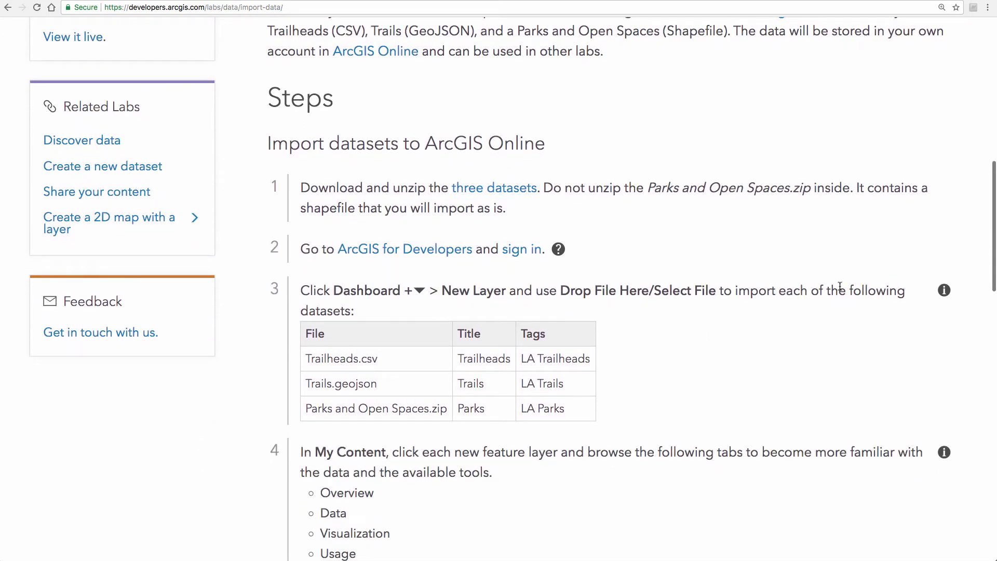
# Expand the notes under steps 3 and 4 about the hosted feature layer and its item page.
pyautogui.click(944, 292)
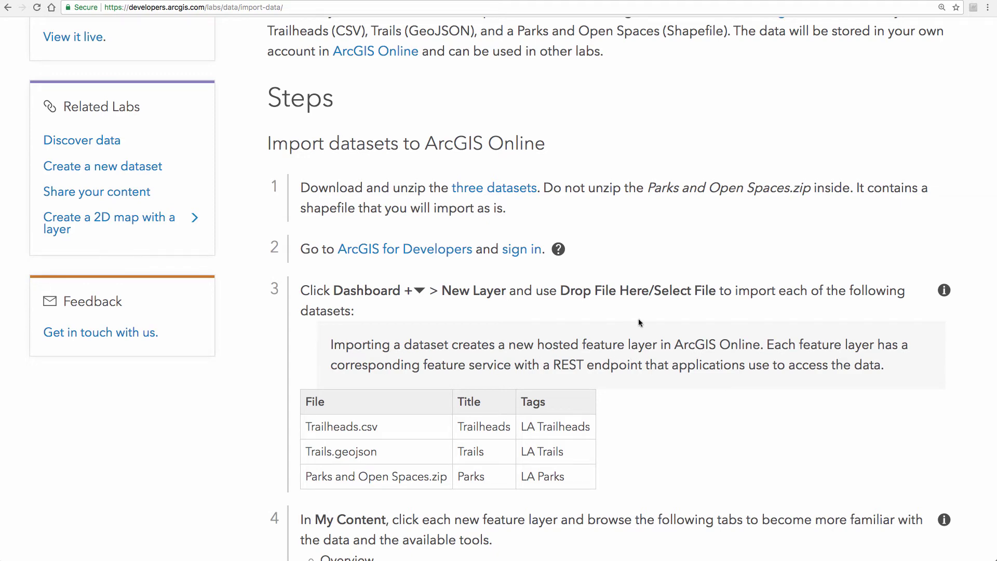
pyautogui.scroll(-8, 638, 319)
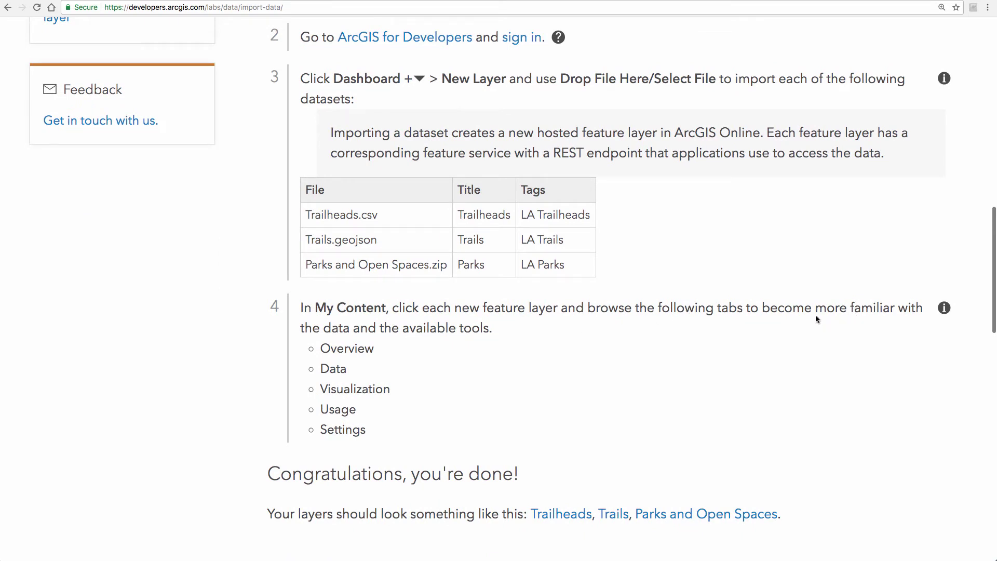
pyautogui.click(945, 308)
pyautogui.scroll(-1, 815, 317)
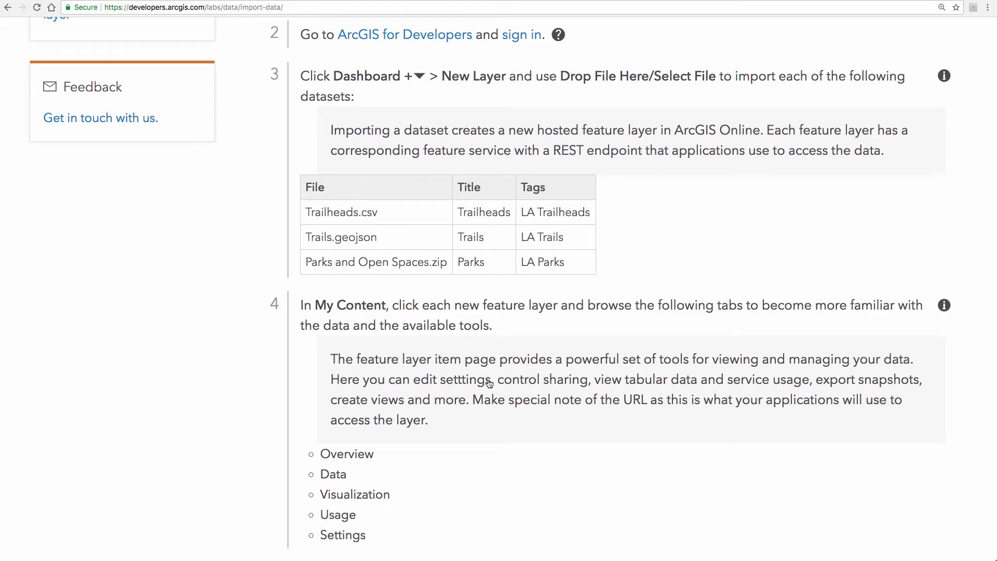
pyautogui.scroll(2, 488, 384)
pyautogui.scroll(-6, 489, 383)
pyautogui.scroll(5, 489, 382)
pyautogui.scroll(5, 489, 380)
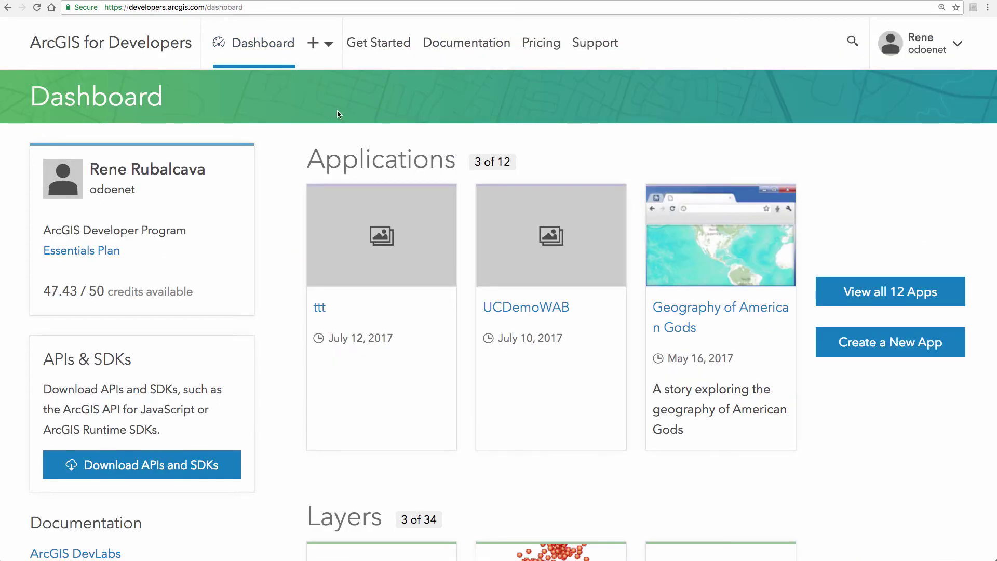
# Start a new layer from the Dashboard and drop the zip dataset onto the upload area.
pyautogui.click(319, 42)
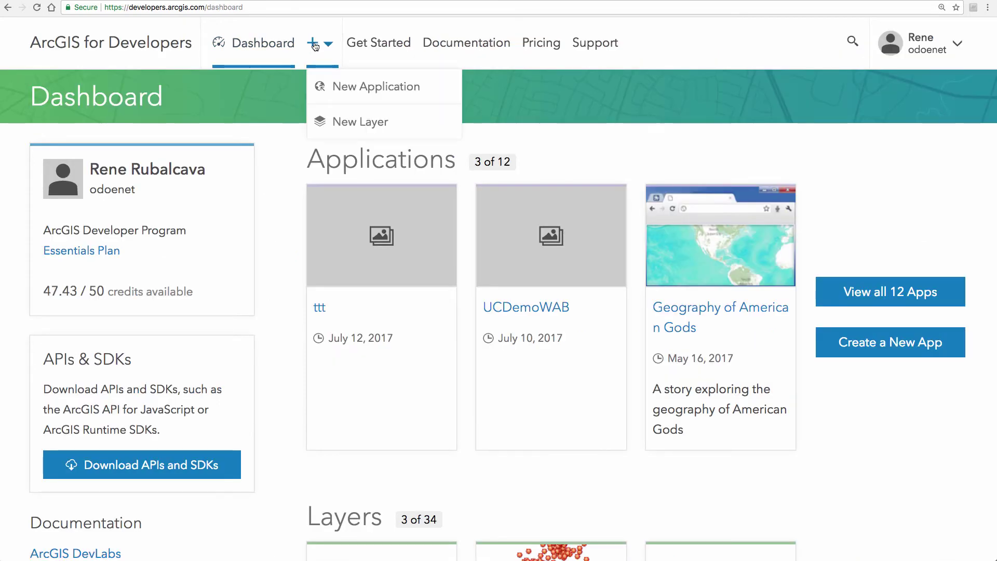
pyautogui.click(364, 129)
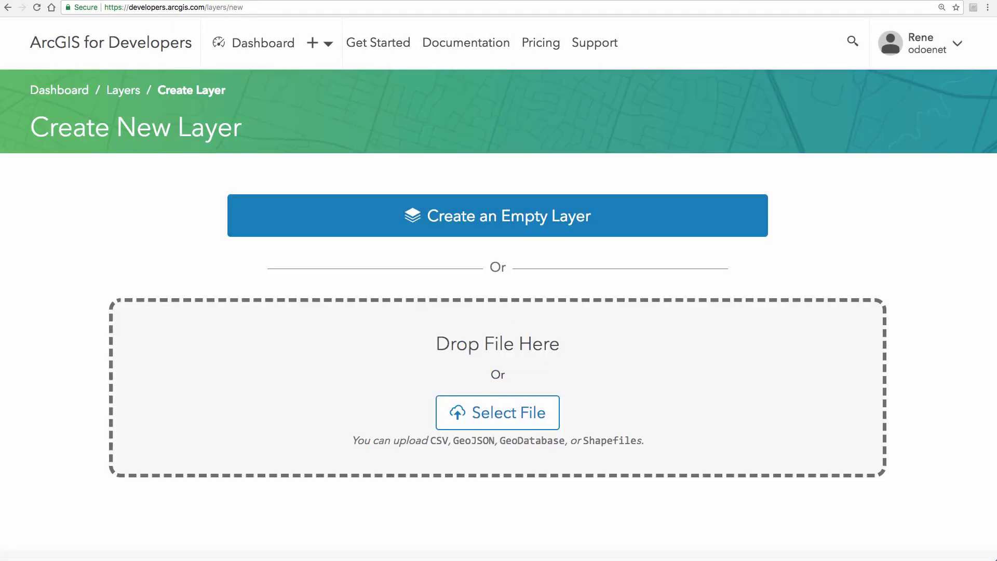
pyautogui.moveTo(857, 374); pyautogui.dragTo(492, 423)
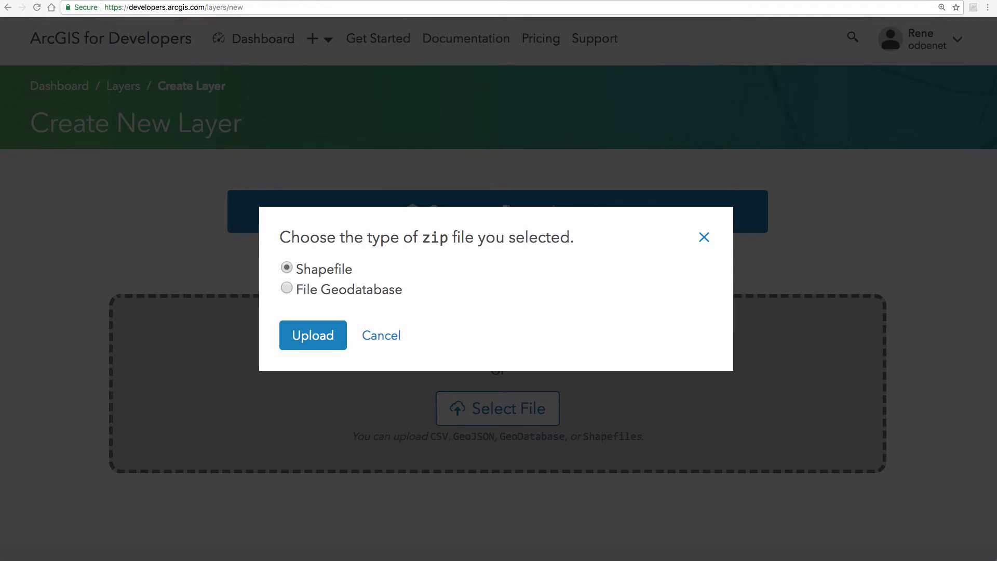
# Bring the datasets folder window forward and move it to the right screen edge.
pyautogui.press('super+Tab')
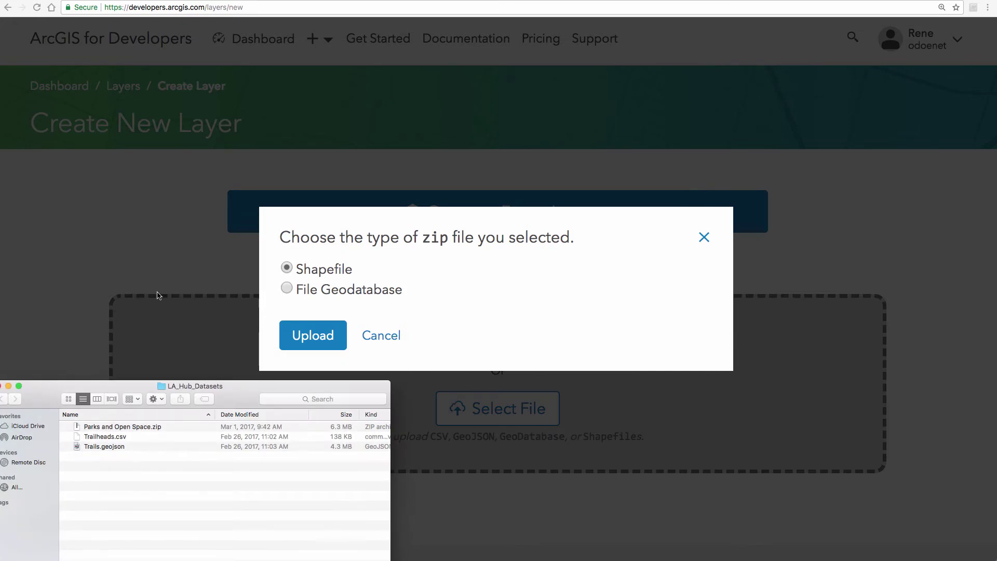
pyautogui.click(137, 397)
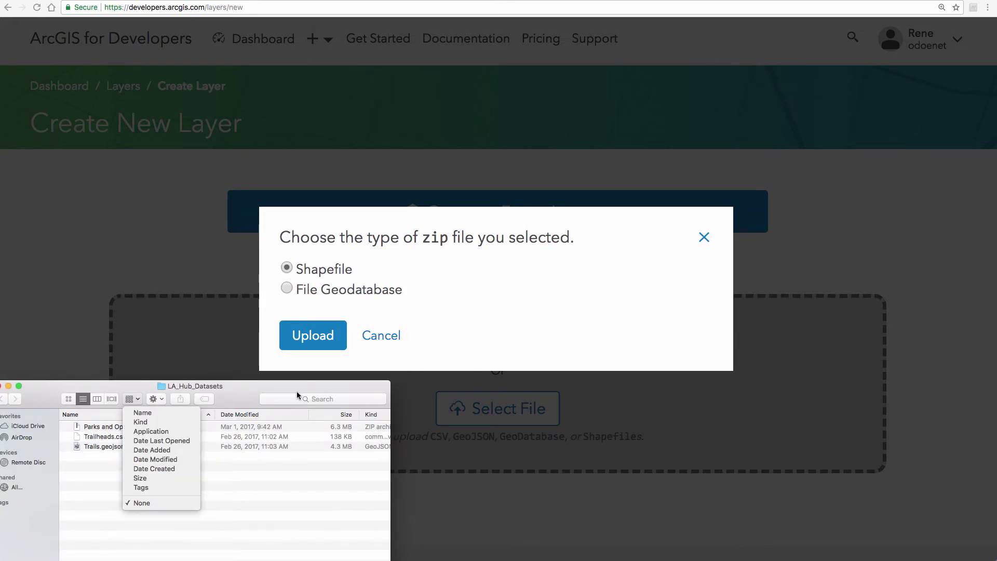
pyautogui.click(229, 484)
pyautogui.moveTo(209, 390); pyautogui.dragTo(994, 150)
# Cancel the pending upload, then drop Parks and Open Space.zip from the folder onto the upload area.
pyautogui.click(378, 337)
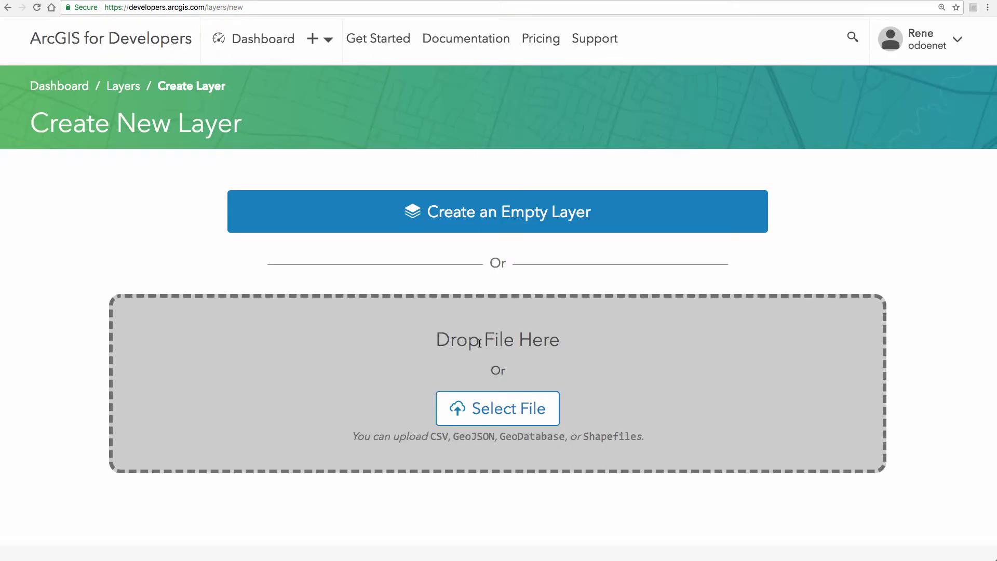
pyautogui.press('super+Tab')
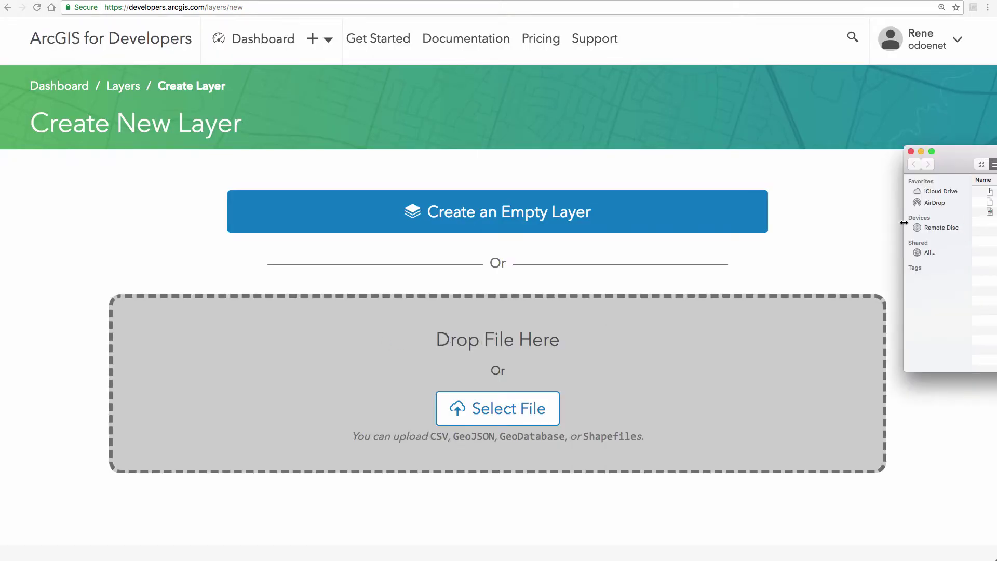
pyautogui.moveTo(904, 223); pyautogui.dragTo(994, 222)
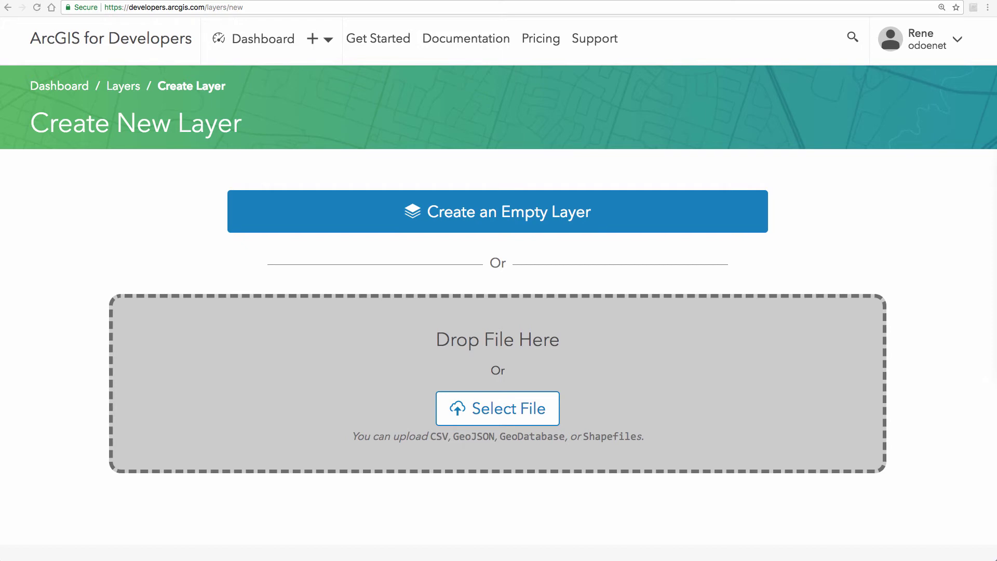
pyautogui.moveTo(995, 197); pyautogui.dragTo(667, 344)
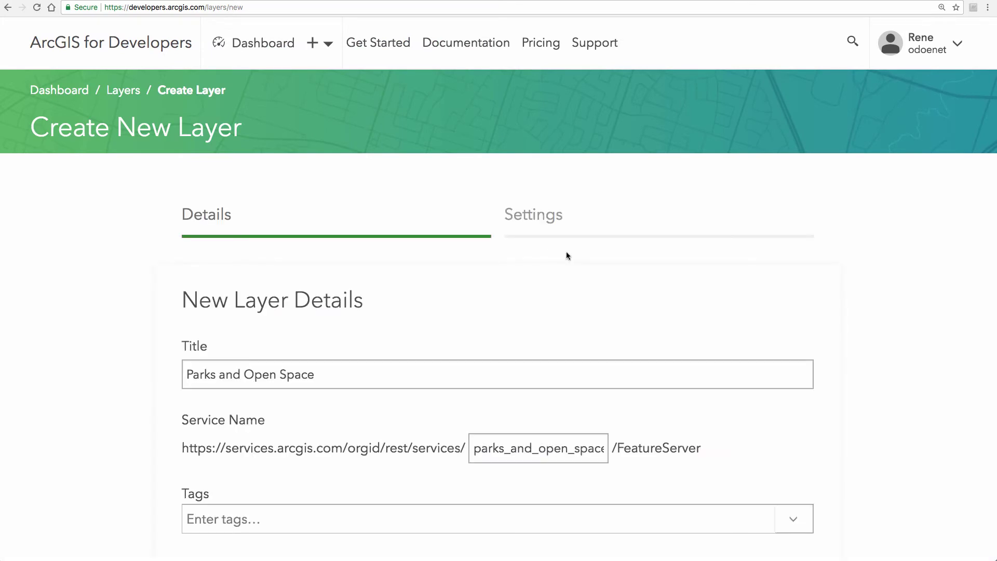
# Tag the new Parks and Open Space layer with 'test'.
pyautogui.scroll(-4, 824, 301)
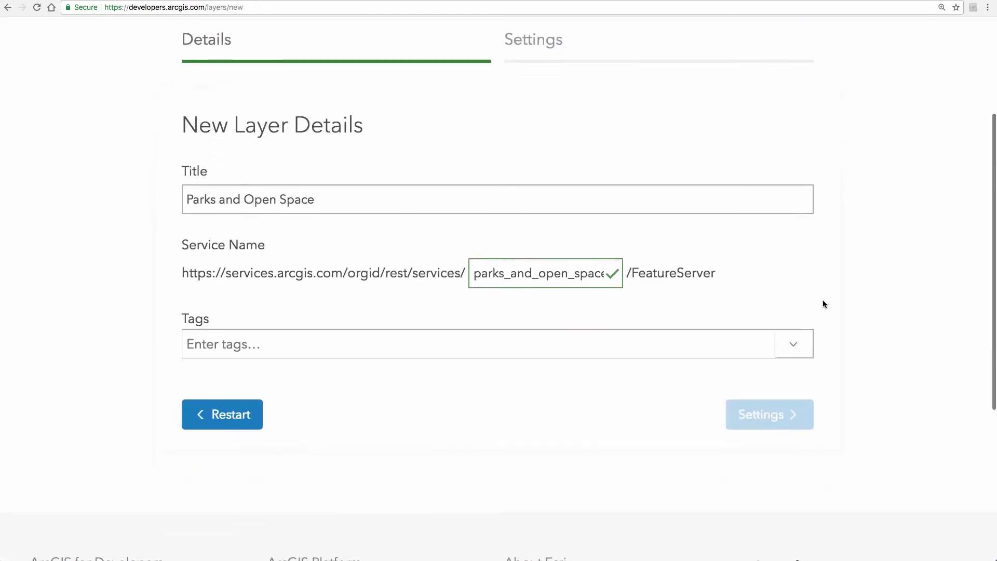
pyautogui.click(312, 324)
pyautogui.write('test')
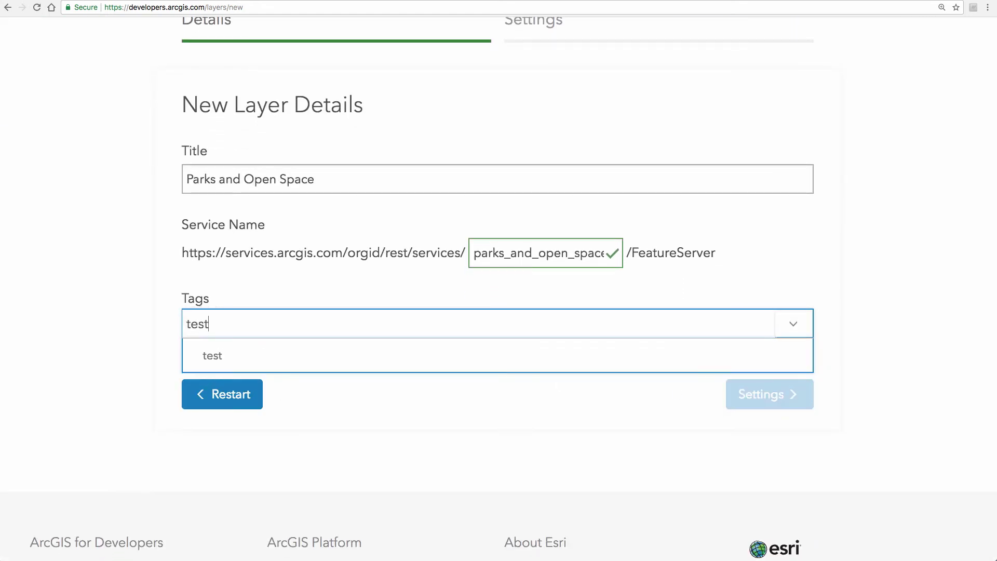
pyautogui.press('Tab')
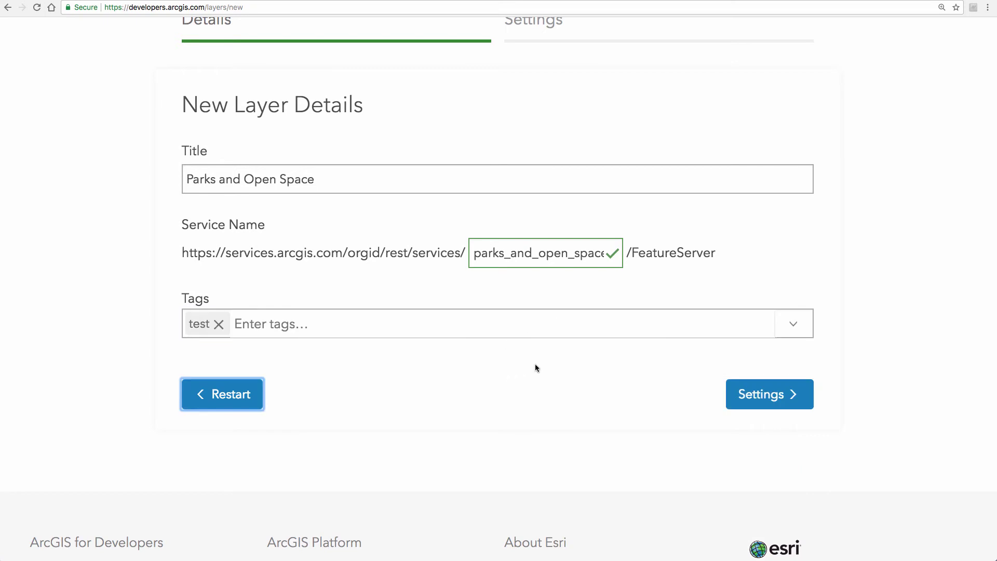
# In Settings, leave groups unchosen, disable editing, and create the hosted feature layer.
pyautogui.click(790, 387)
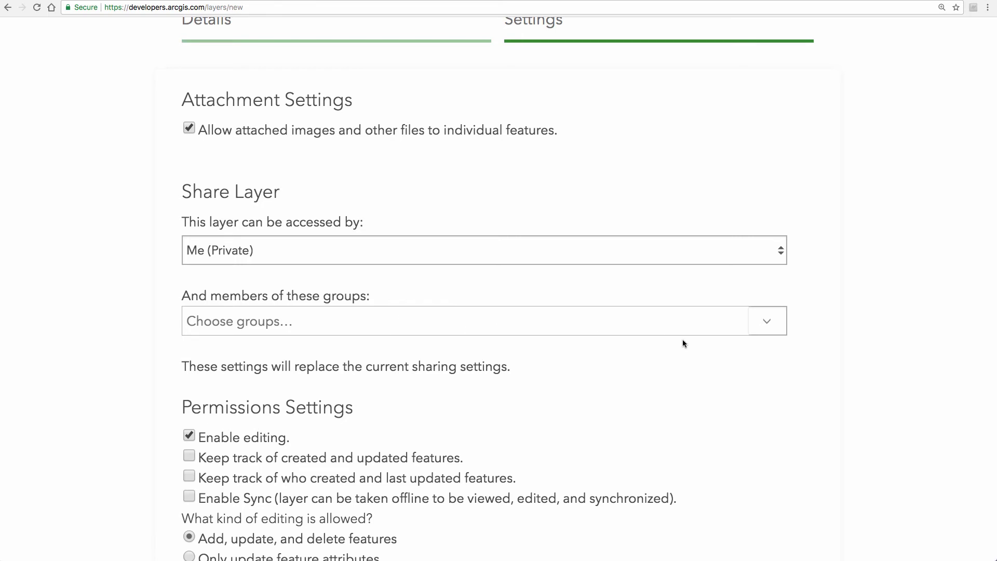
pyautogui.click(767, 321)
pyautogui.click(836, 291)
pyautogui.scroll(-5, 831, 309)
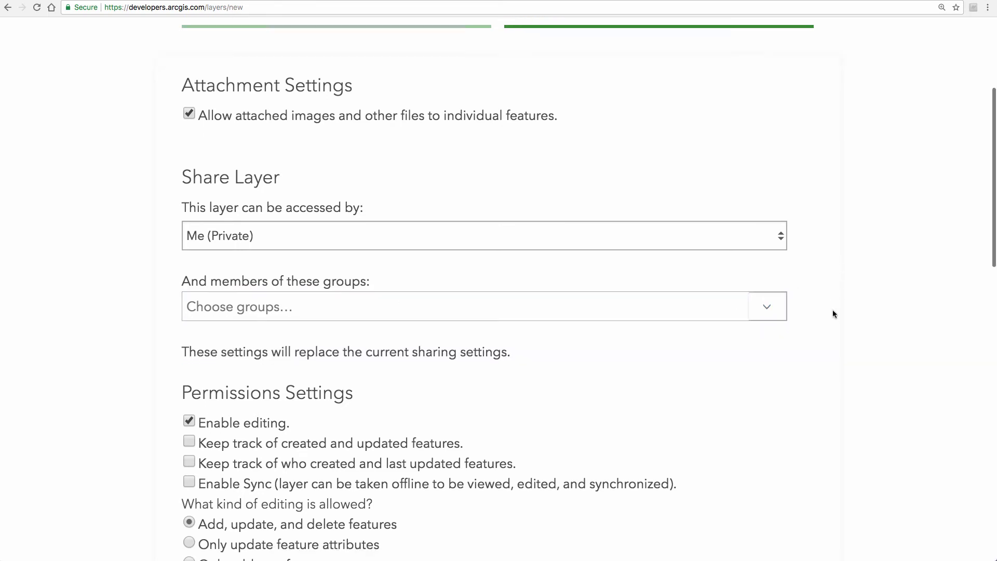
pyautogui.click(191, 173)
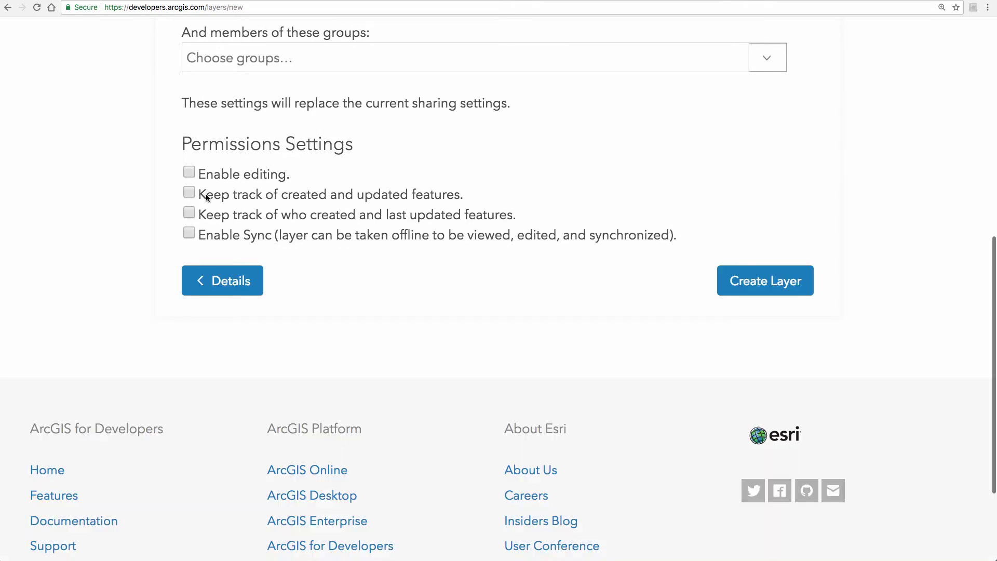
pyautogui.click(771, 284)
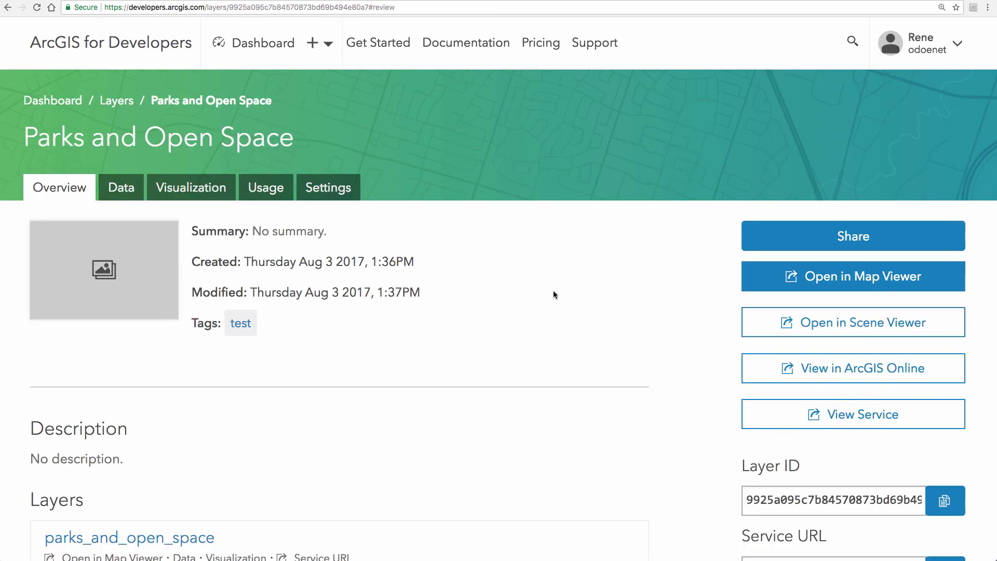
# Scroll to the preview map and zoom in on the park polygons near Los Angeles.
pyautogui.scroll(-5, 553, 294)
pyautogui.scroll(-5, 553, 294)
pyautogui.scroll(-7, 678, 292)
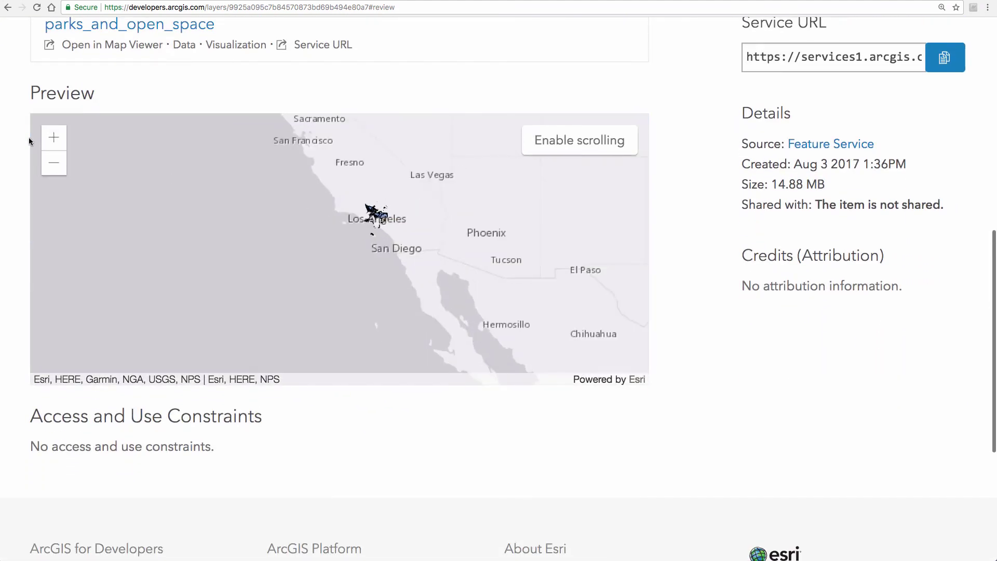
pyautogui.click(55, 140)
pyautogui.click(56, 143)
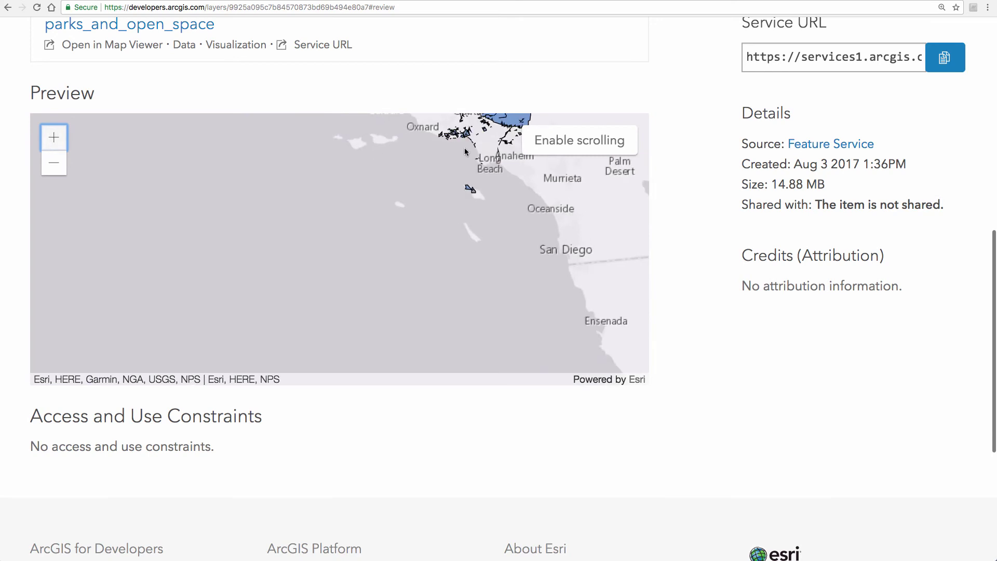
pyautogui.moveTo(378, 296); pyautogui.dragTo(294, 441)
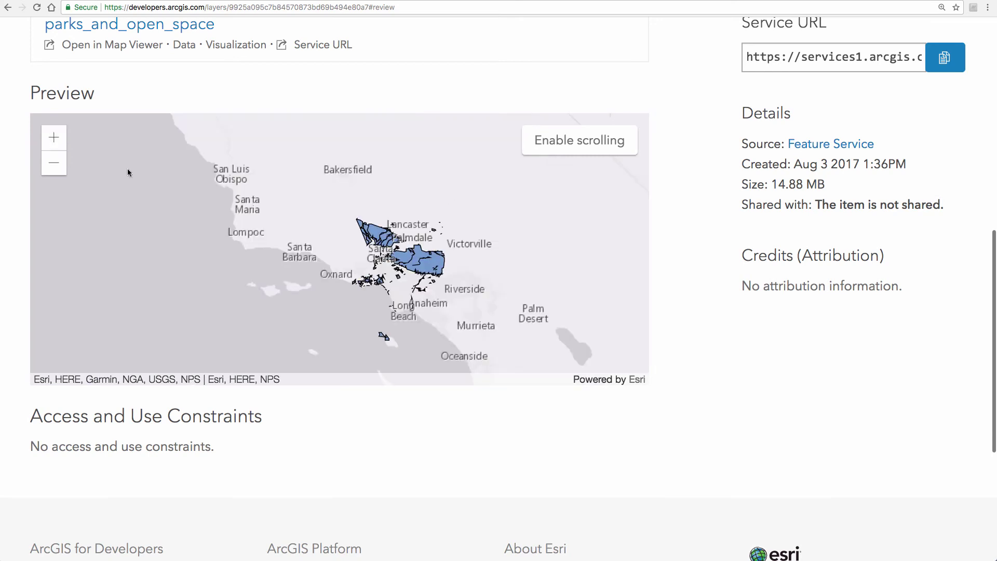
pyautogui.click(54, 137)
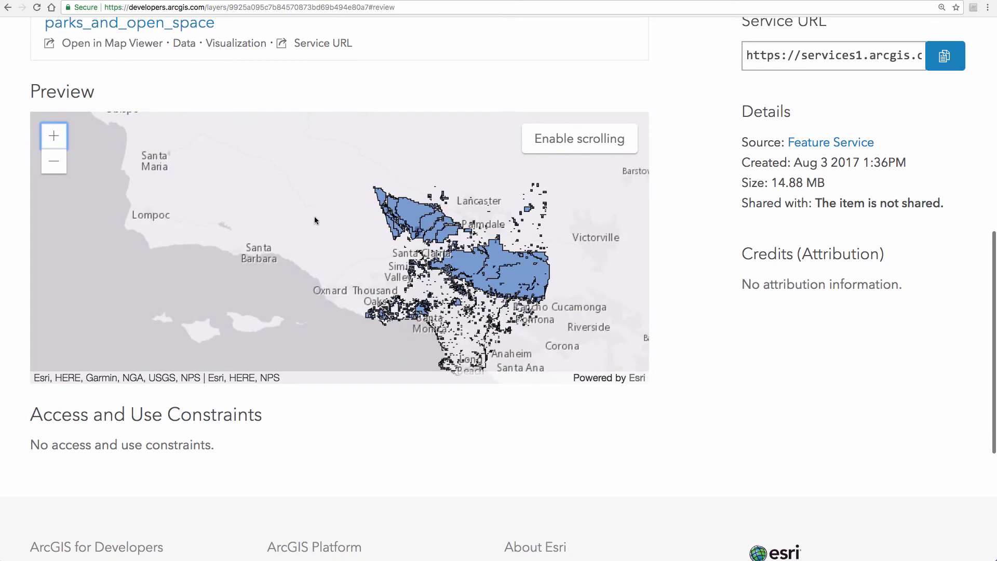
# Zoom closer to the parks around Santa Clarita and Simi Valley, panning east over them.
pyautogui.moveTo(315, 221); pyautogui.dragTo(224, 193)
pyautogui.click(54, 136)
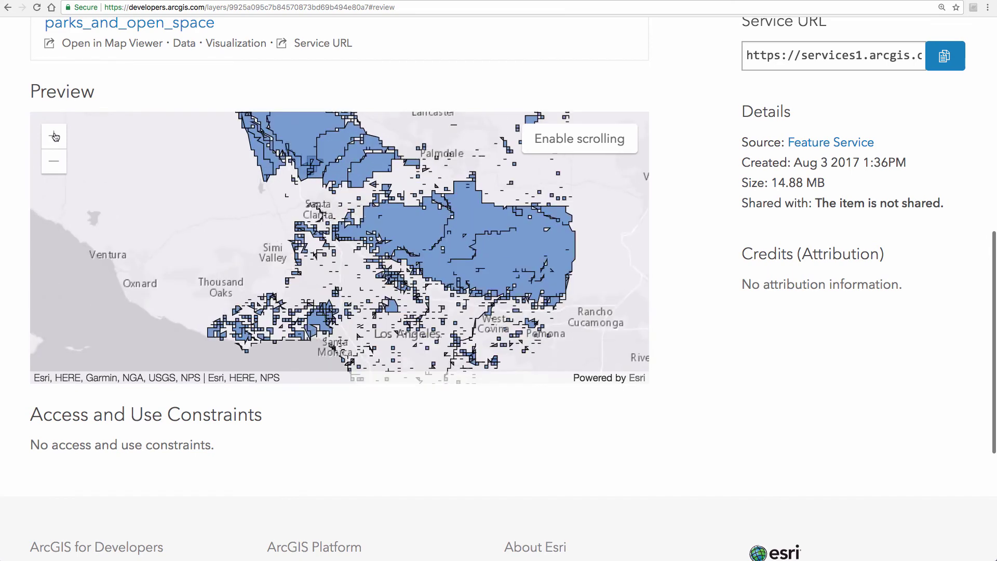
pyautogui.click(54, 137)
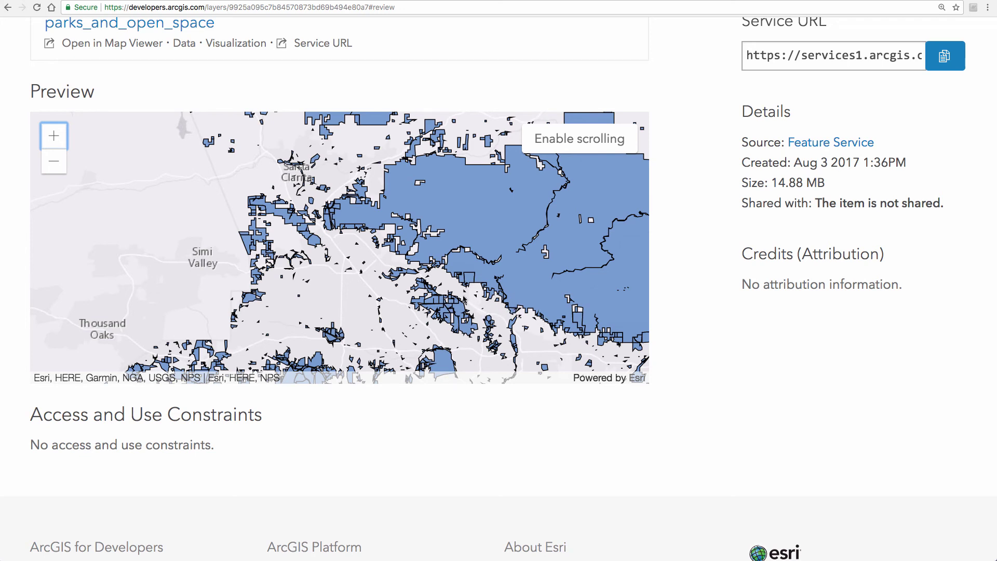
pyautogui.moveTo(495, 296); pyautogui.dragTo(416, 294)
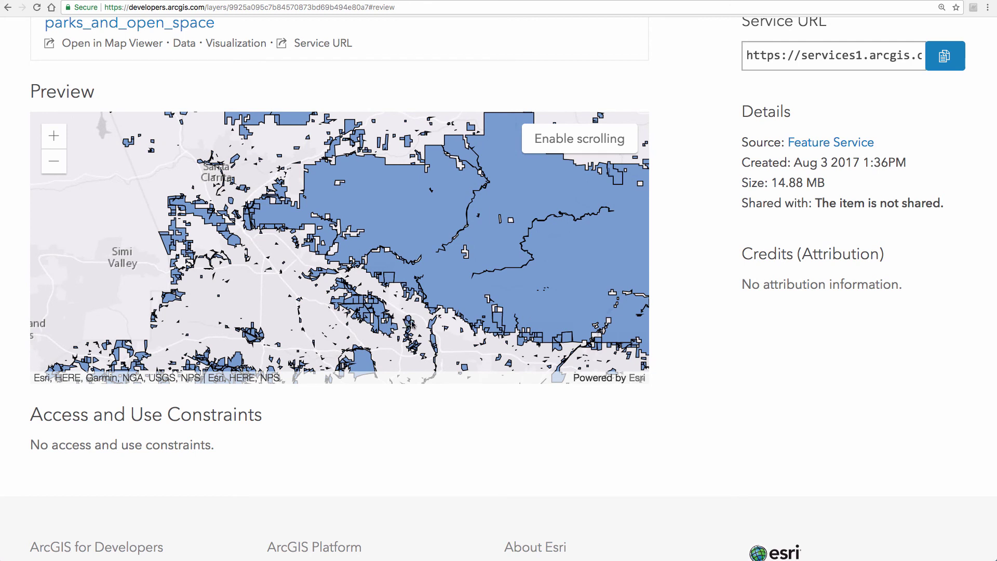
pyautogui.moveTo(545, 334); pyautogui.dragTo(489, 326)
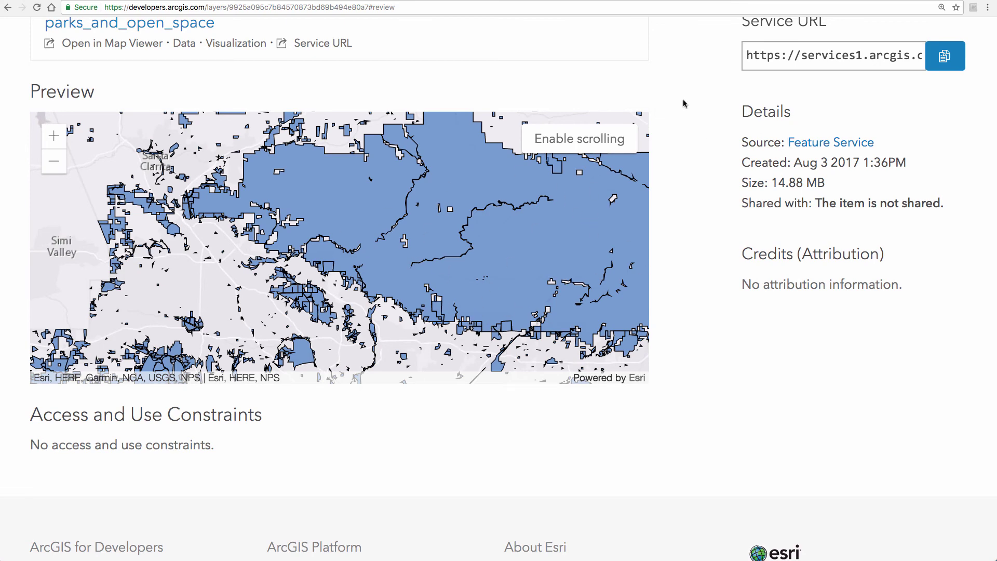
pyautogui.scroll(6, 692, 166)
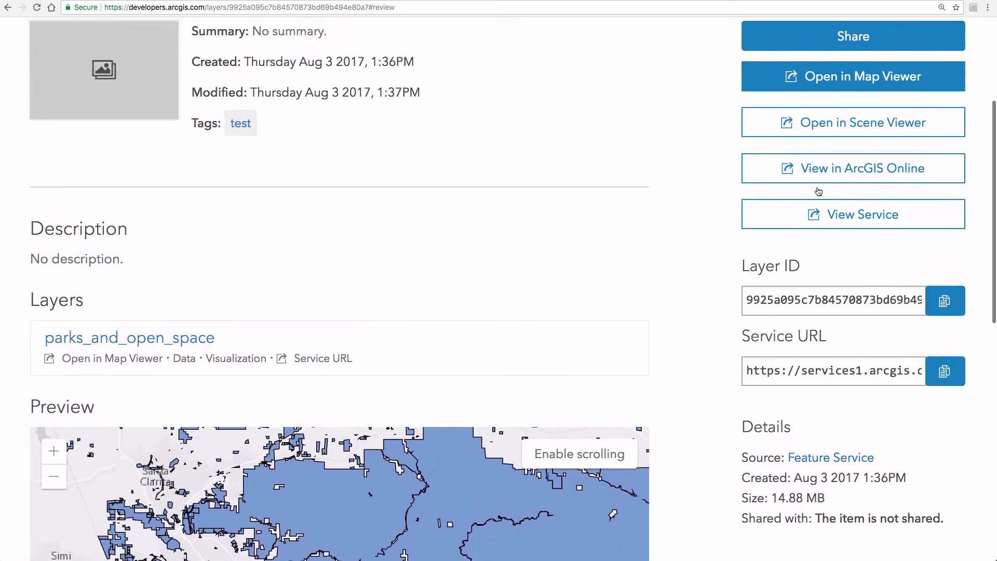
pyautogui.scroll(4, 522, 181)
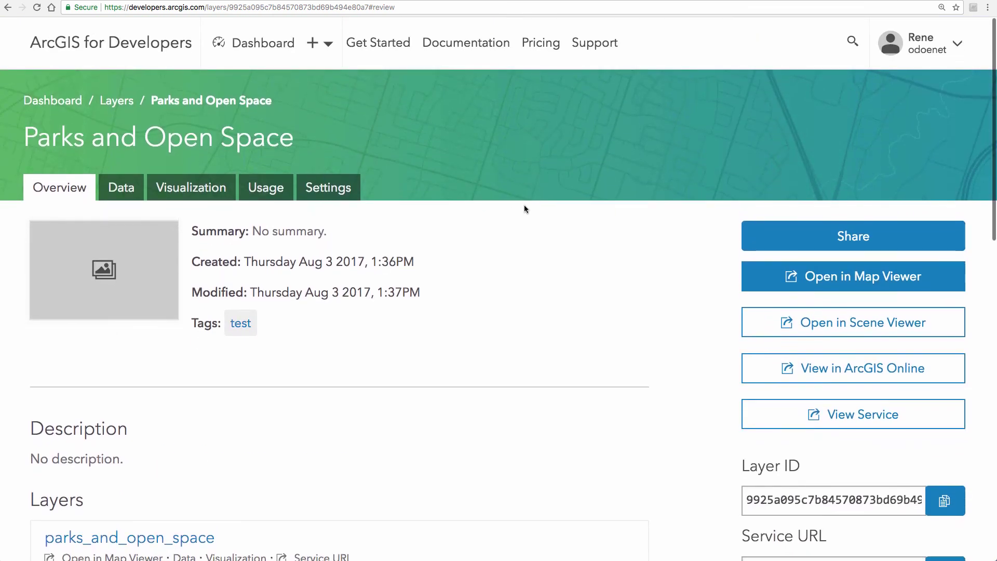
# Return to the Import data lab, read through its Challenge section, then open the Introduction page.
pyautogui.hotkey('ctrl', 'shift', 'Tab')
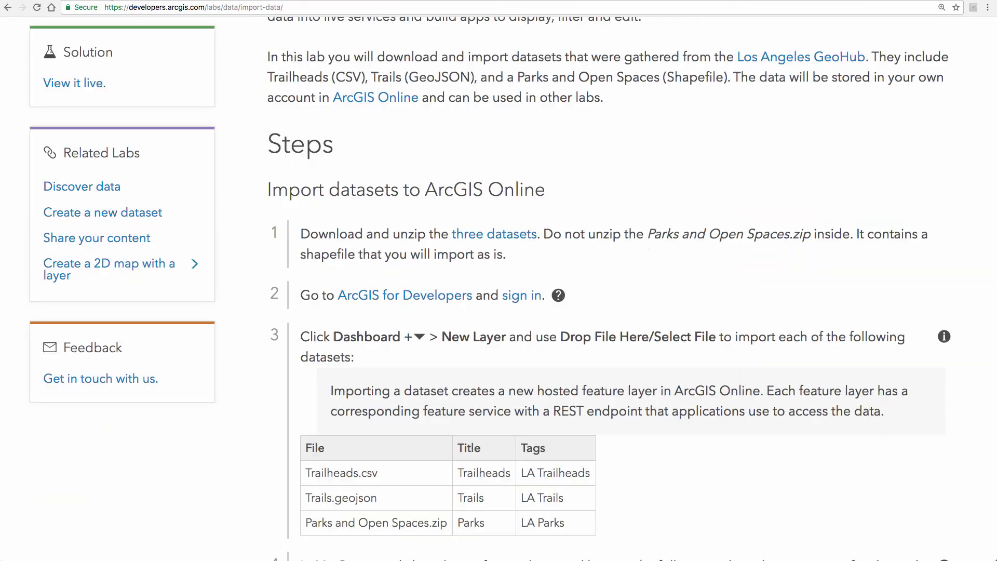
pyautogui.scroll(-8, 669, 278)
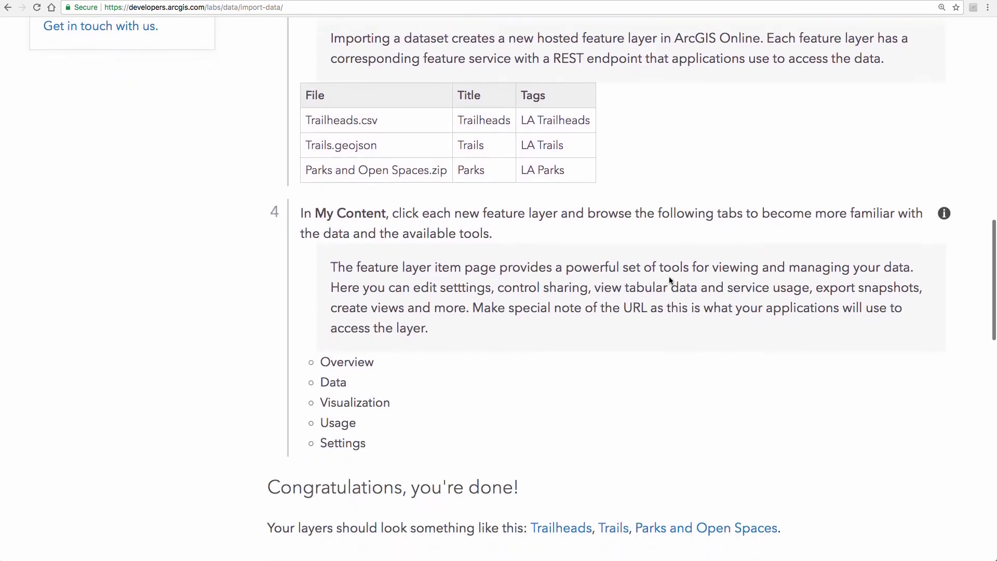
pyautogui.scroll(-5, 669, 280)
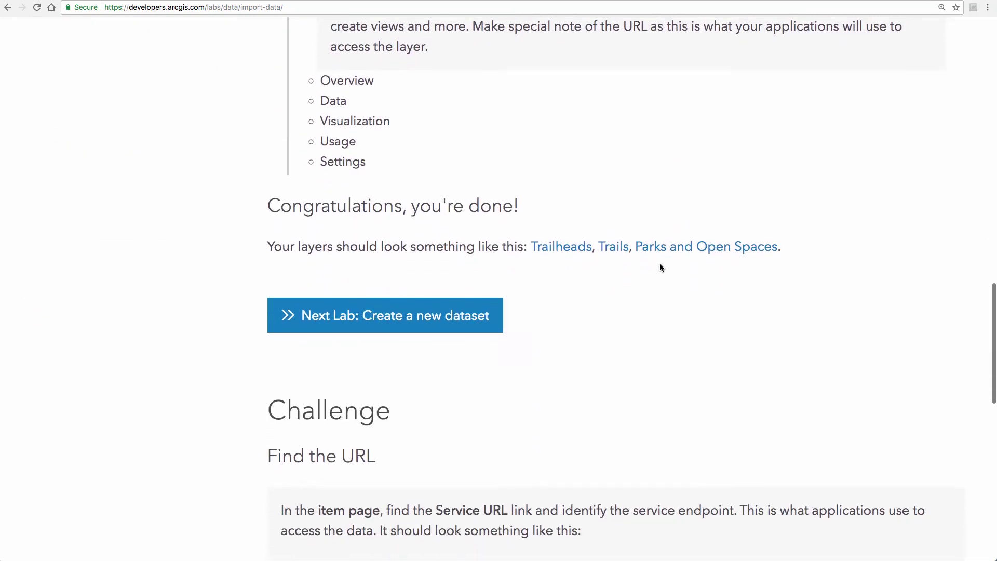
pyautogui.scroll(-3, 660, 267)
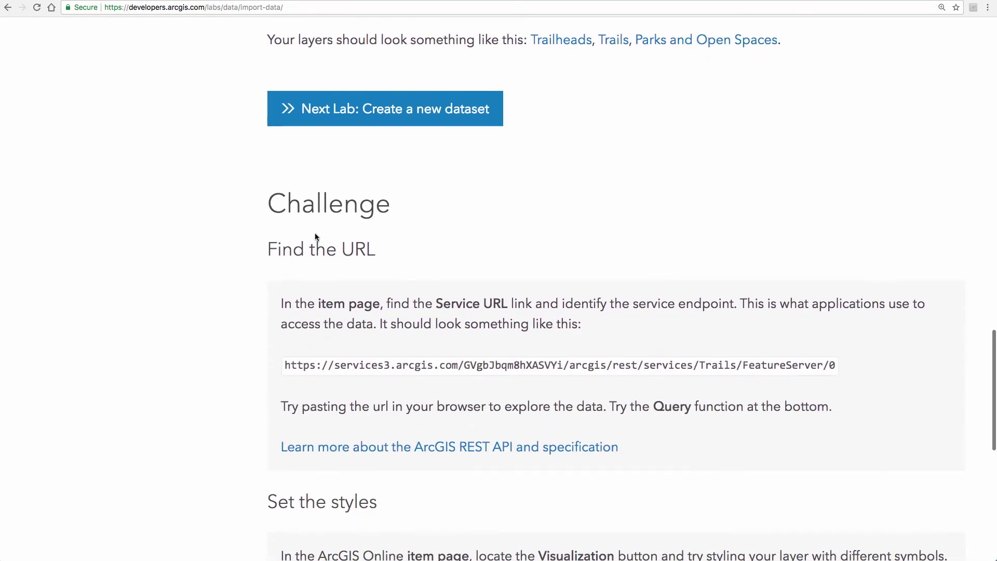
pyautogui.scroll(-1, 307, 228)
pyautogui.scroll(-1, 312, 208)
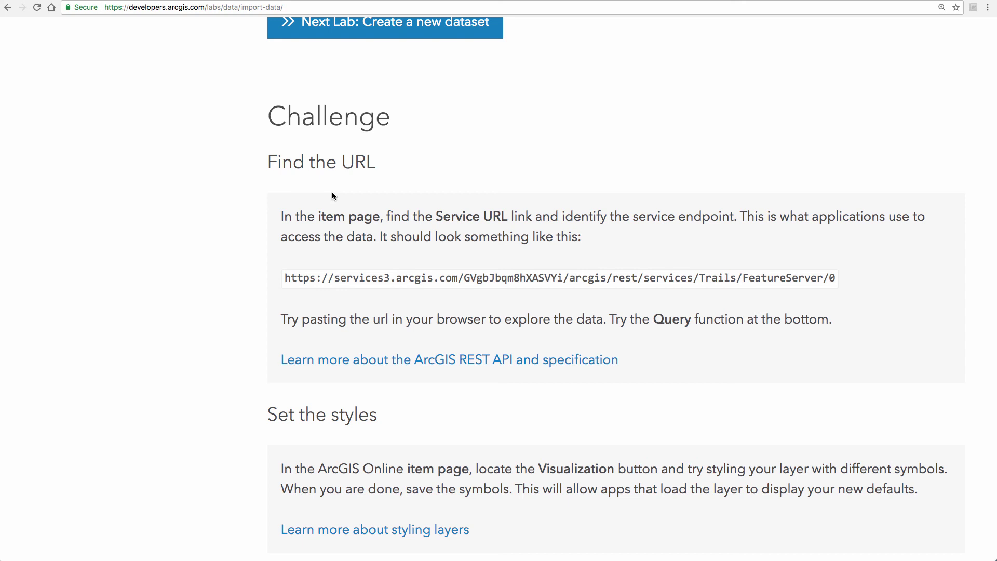
pyautogui.scroll(-5, 333, 195)
pyautogui.scroll(3, 352, 201)
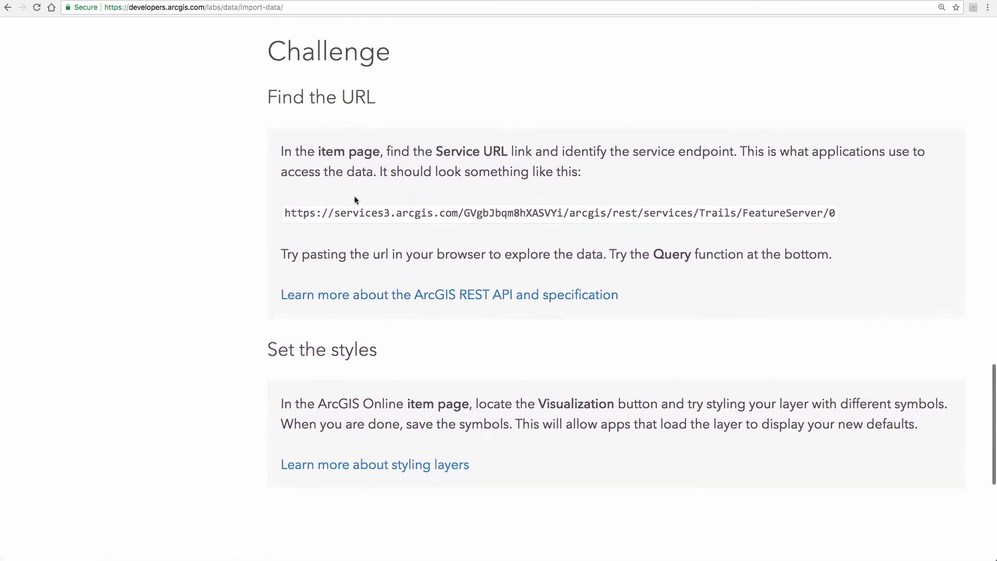
pyautogui.scroll(20, 334, 180)
pyautogui.click(59, 188)
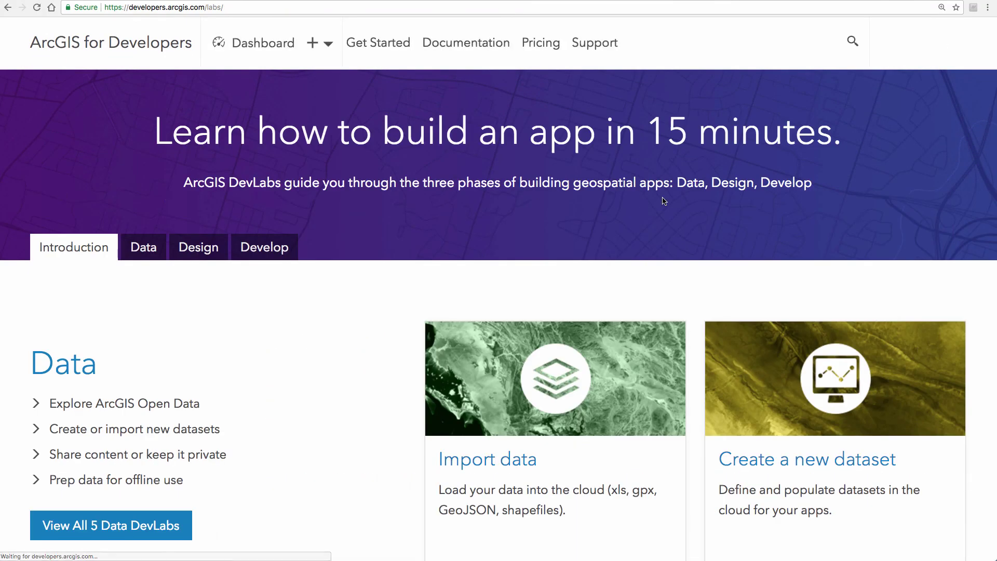